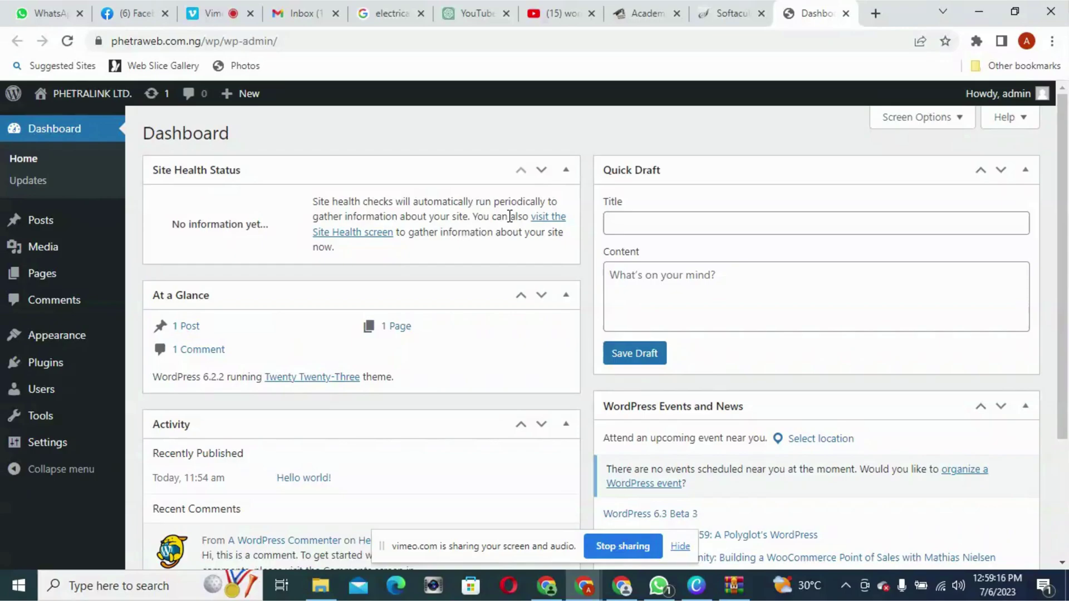
Open the Add Themes page and show the upload form for installing a theme from a .zip file
{"action": "mouse_move", "coordinate": [50, 348]}
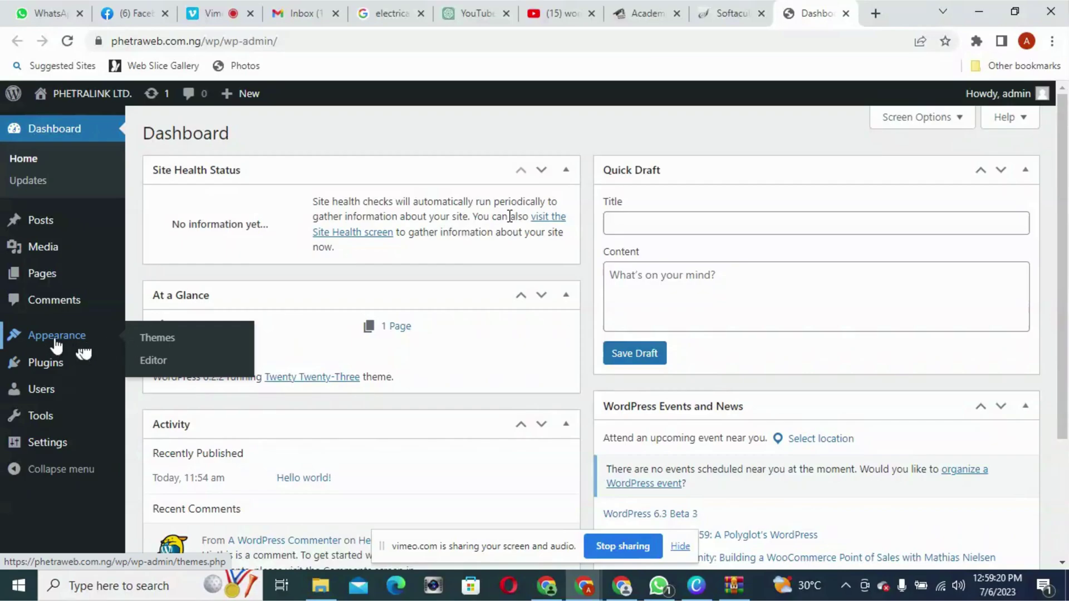
{"action": "left_click", "coordinate": [158, 345]}
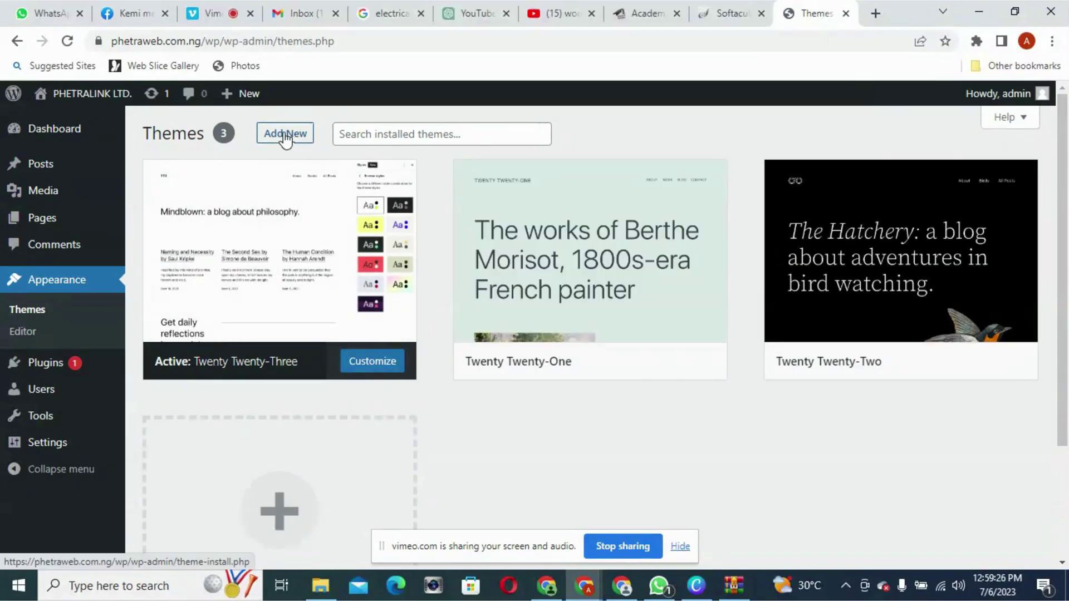
{"action": "left_click", "coordinate": [286, 138]}
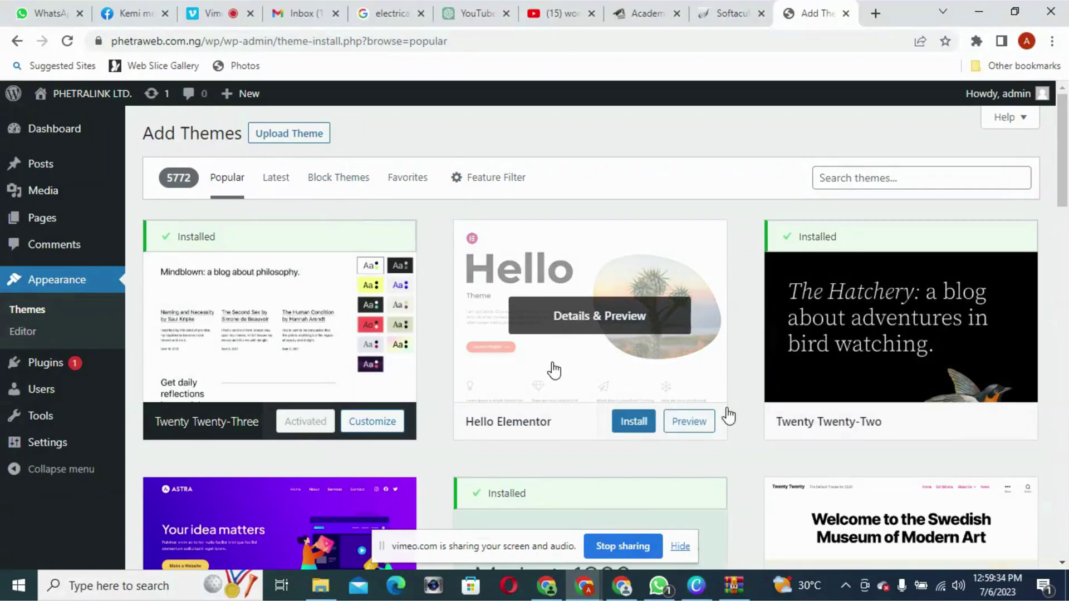
{"action": "left_click_drag", "start_coordinate": [1064, 189], "coordinate": [1065, 158]}
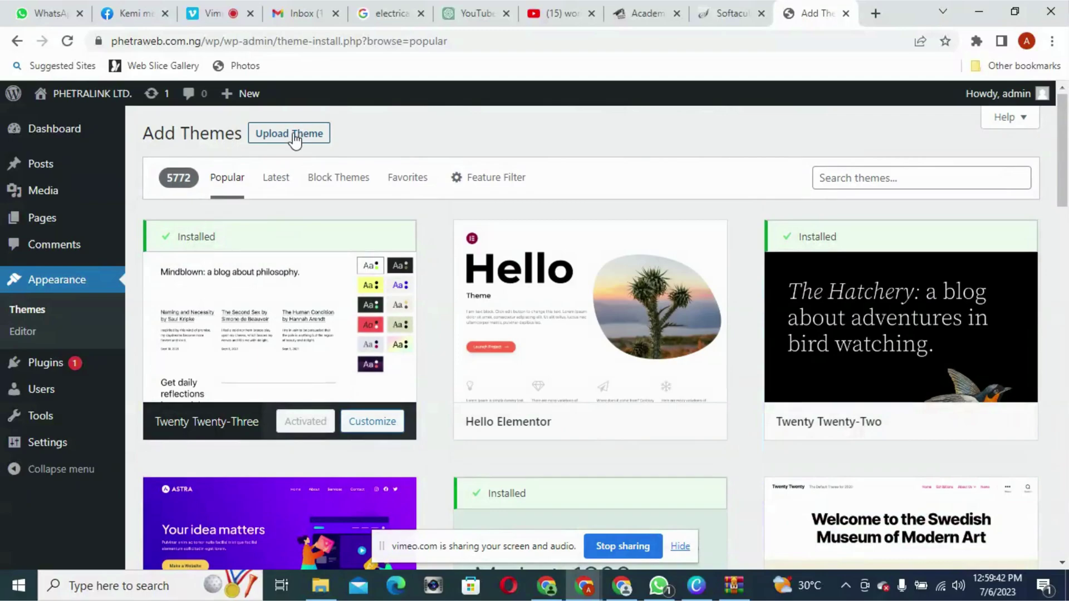
{"action": "left_click", "coordinate": [301, 136]}
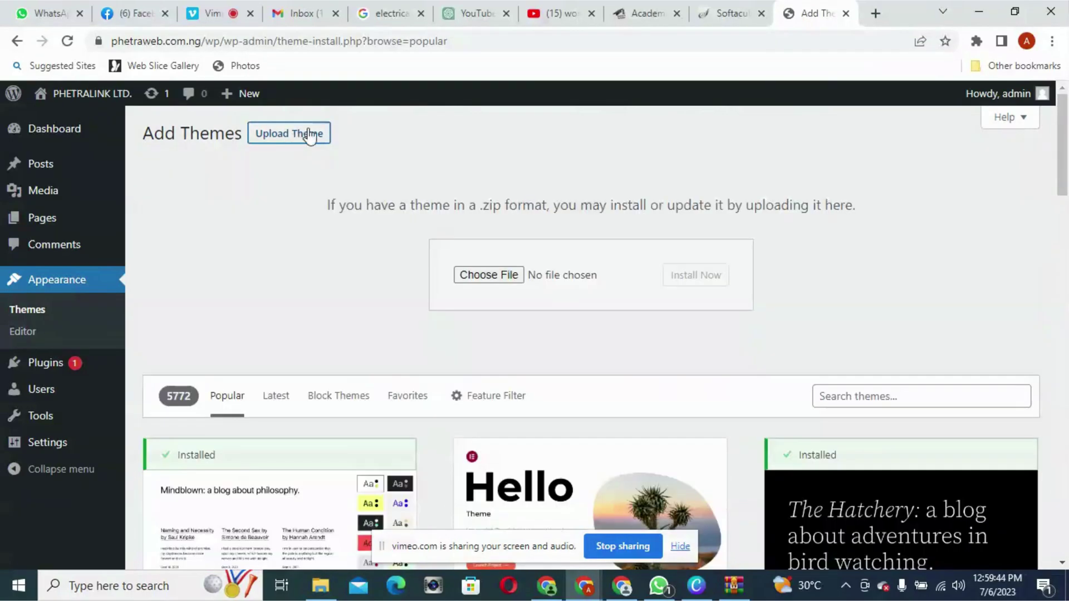
Upload and install the theme archive zikzag.1.2.4 from the Theme-v.1.2.4 folder, and activate the theme
{"action": "left_click", "coordinate": [492, 275]}
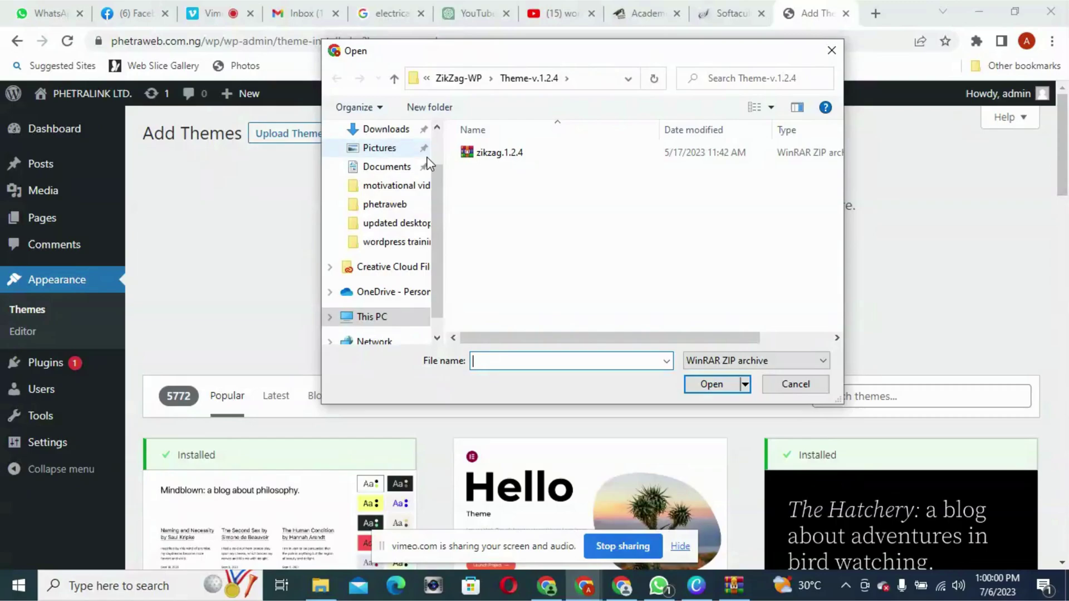
{"action": "left_click", "coordinate": [490, 156]}
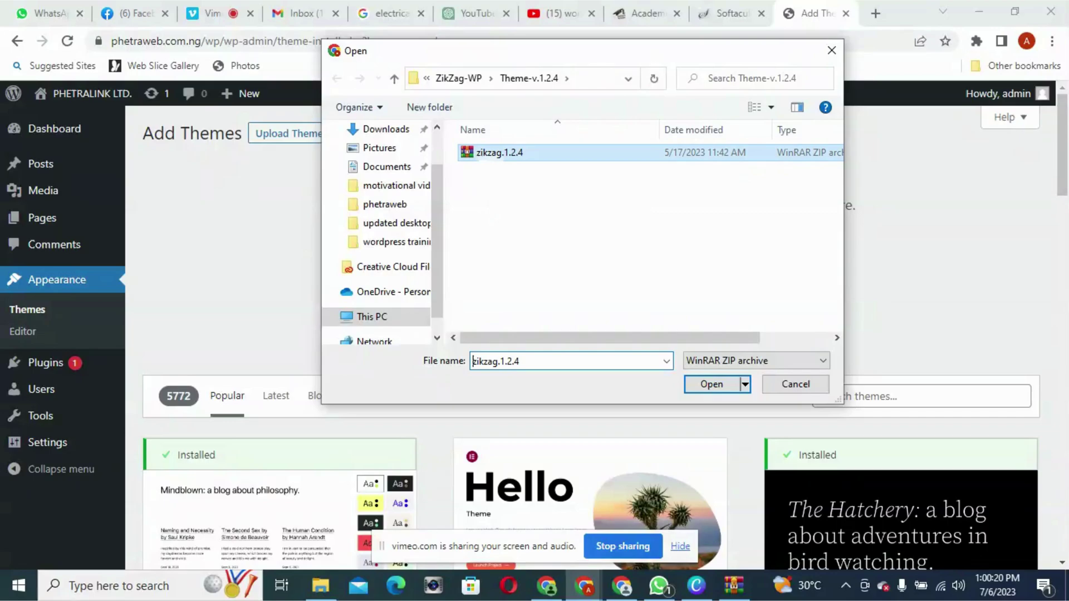
{"action": "left_click", "coordinate": [702, 390]}
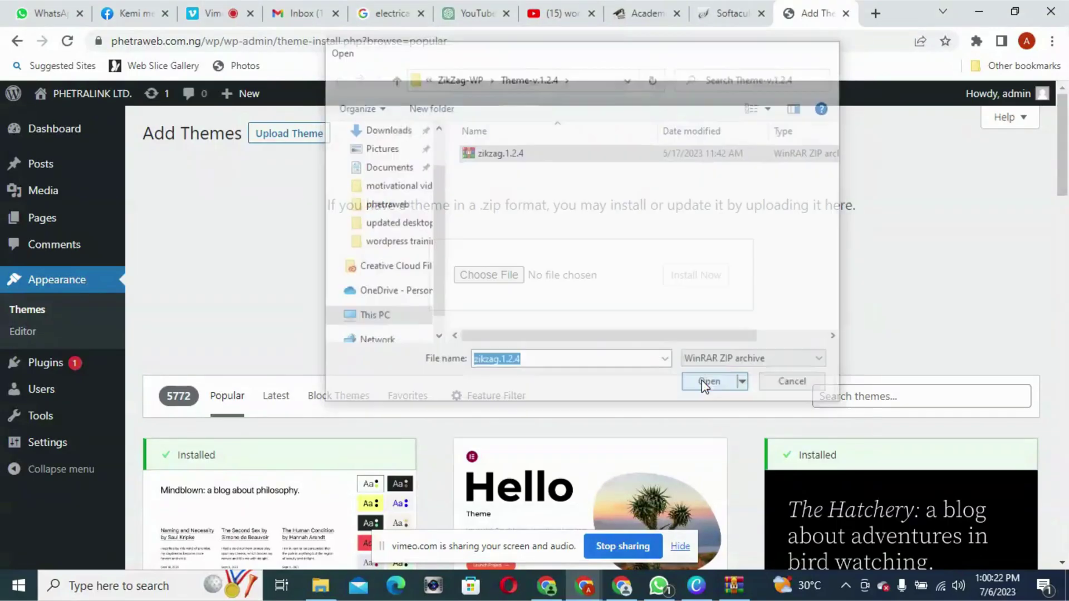
{"action": "left_click", "coordinate": [695, 284]}
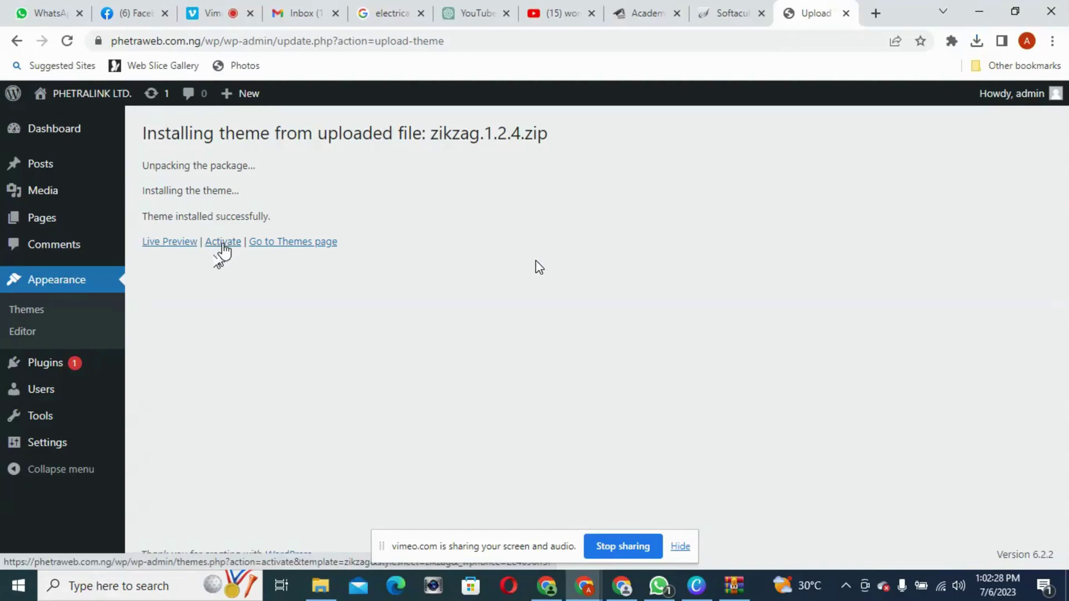
{"action": "left_click", "coordinate": [223, 243]}
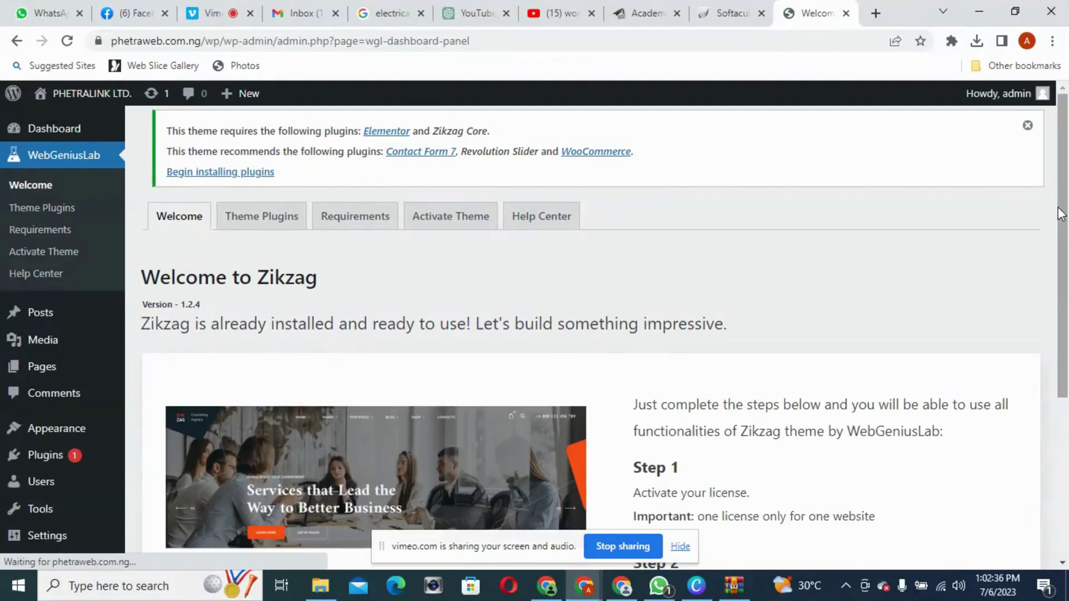
Bulk install all plugins the theme requires or recommends: Elementor, Zikzag Core, Contact Form 7, Revolution Slider and WooCommerce
{"action": "left_click_drag", "start_coordinate": [1064, 217], "coordinate": [1056, 177]}
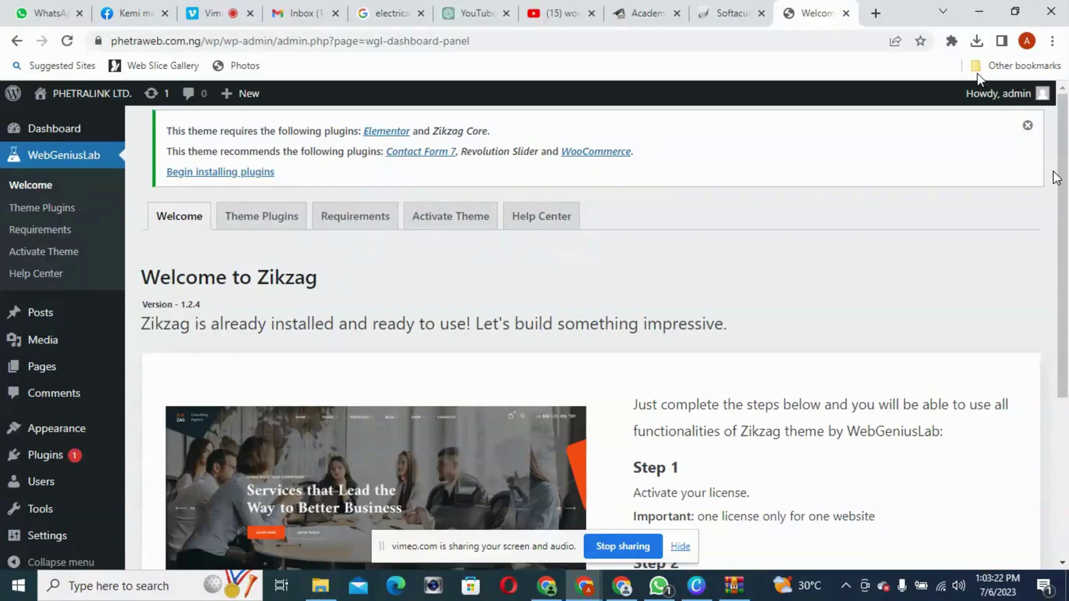
{"action": "left_click", "coordinate": [210, 174]}
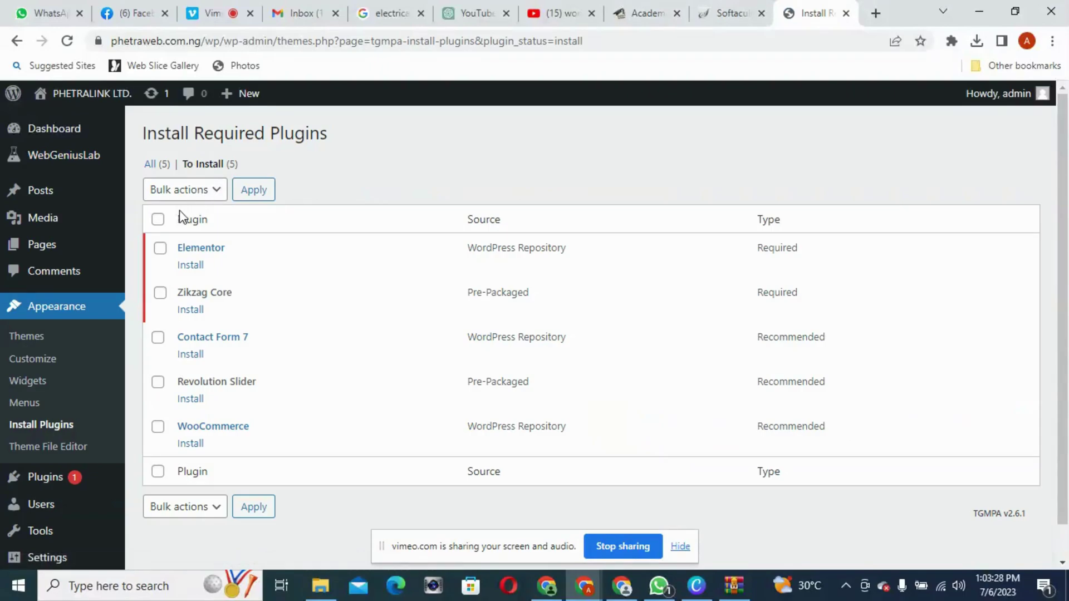
{"action": "left_click", "coordinate": [158, 221]}
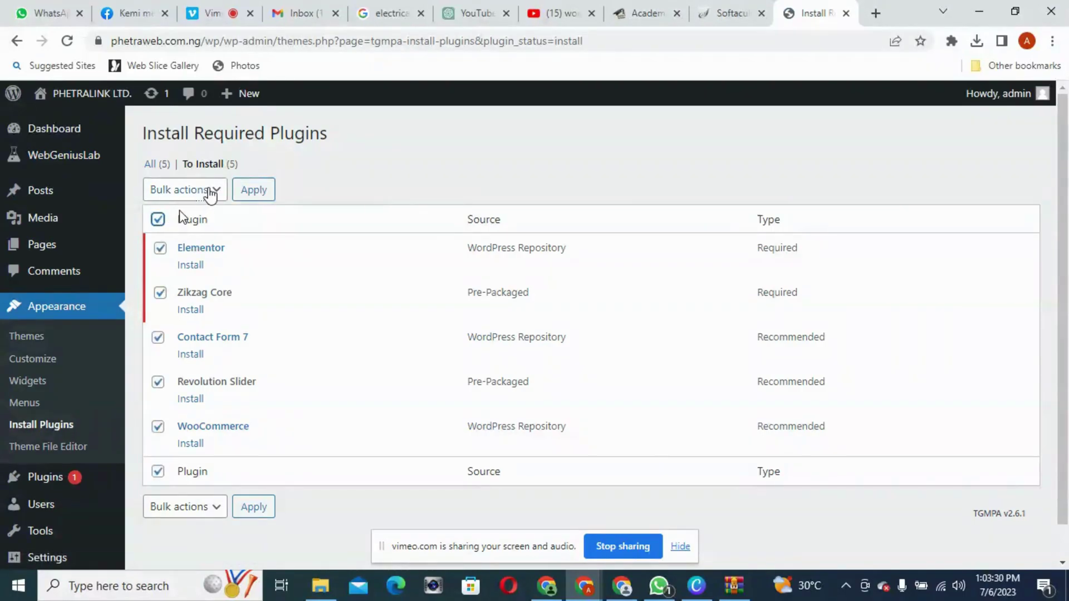
{"action": "left_click", "coordinate": [212, 190]}
{"action": "left_click", "coordinate": [186, 226]}
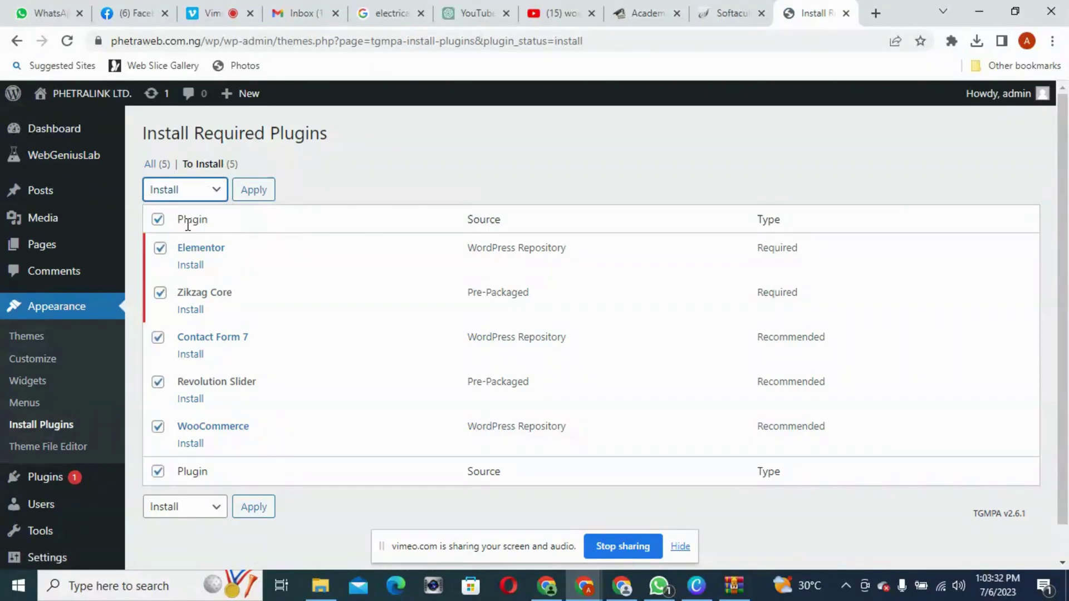
{"action": "left_click", "coordinate": [251, 192]}
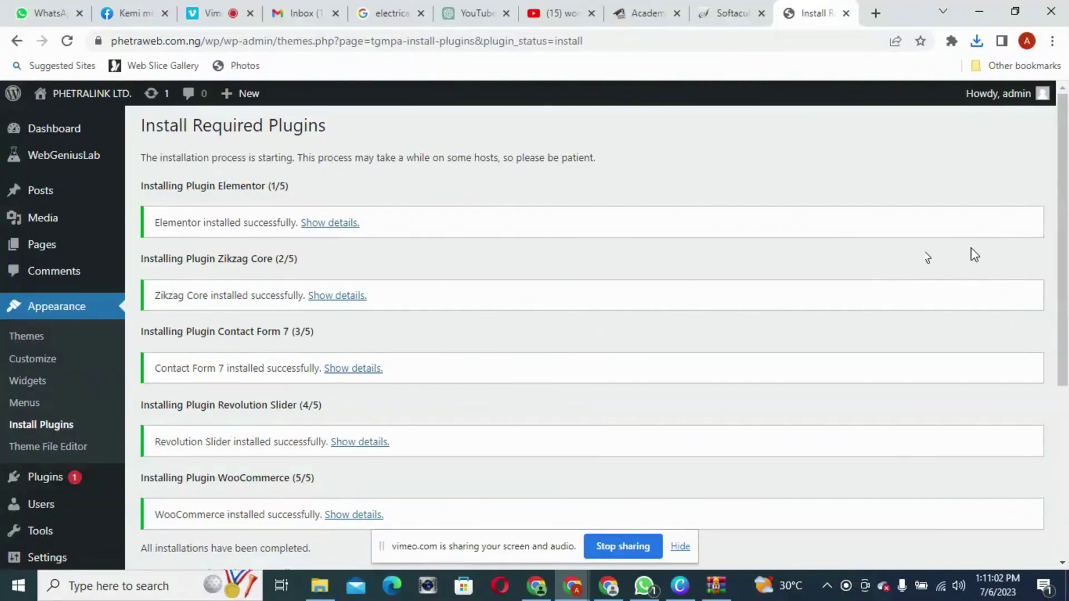
Return to the required plugins installer and bulk activate all five installed plugins
{"action": "left_click_drag", "start_coordinate": [1064, 212], "coordinate": [1067, 323]}
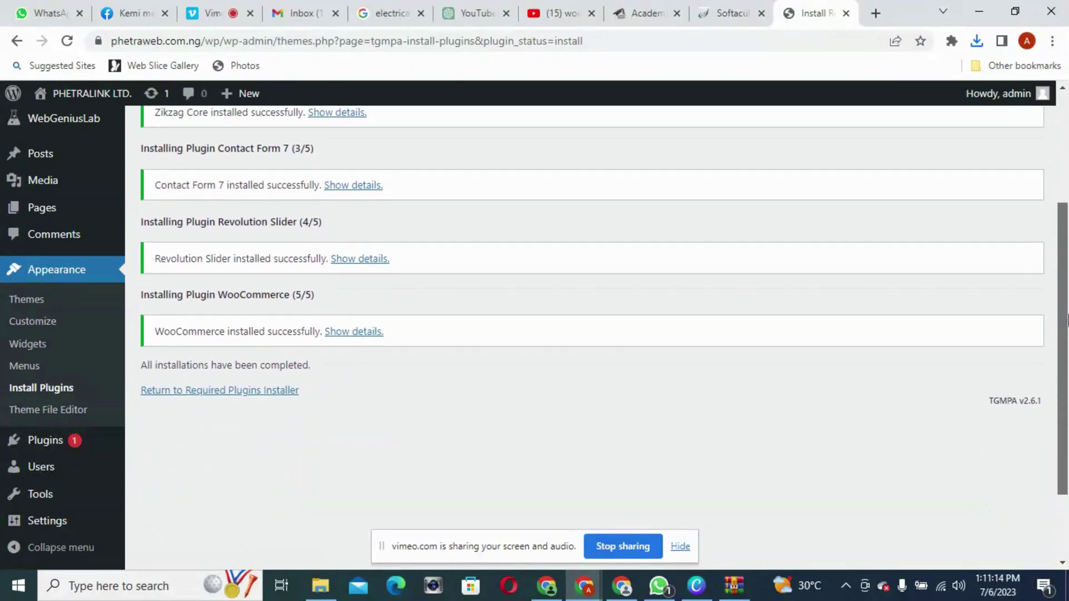
{"action": "left_click", "coordinate": [223, 391]}
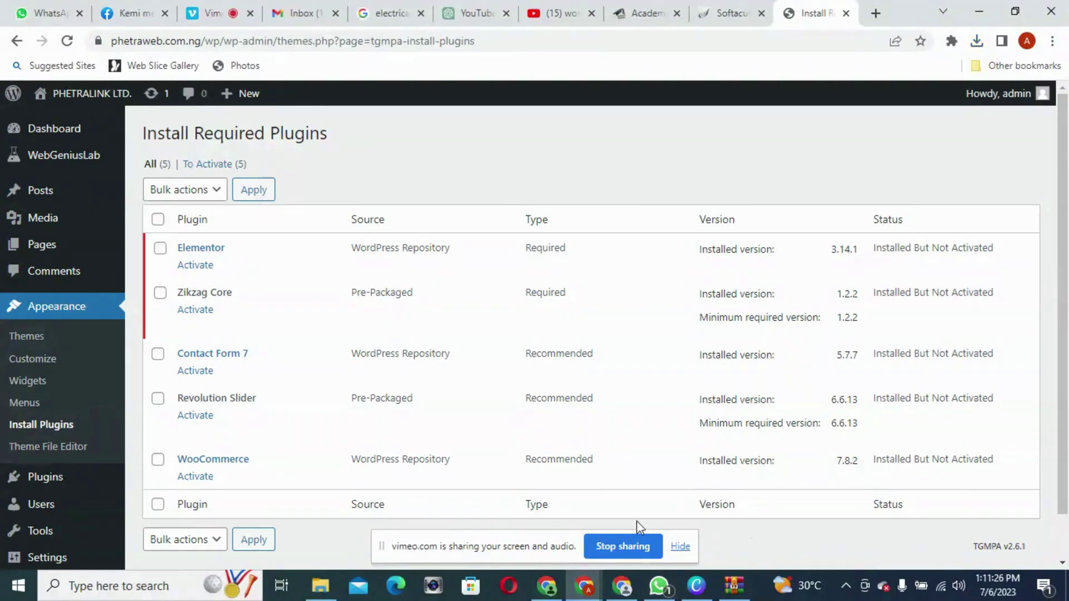
{"action": "left_click", "coordinate": [158, 219]}
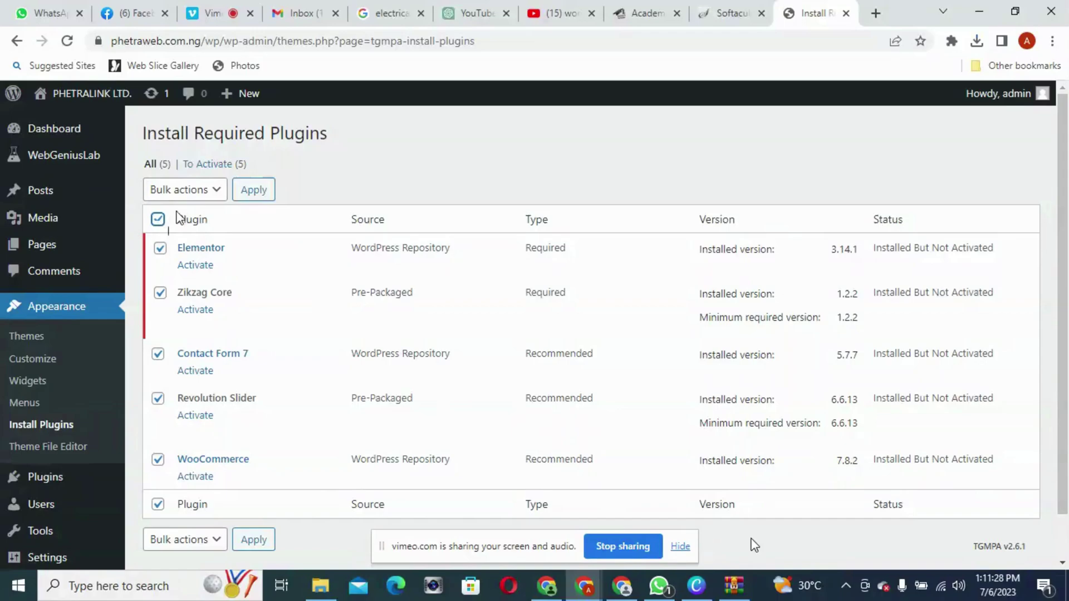
{"action": "left_click", "coordinate": [198, 192]}
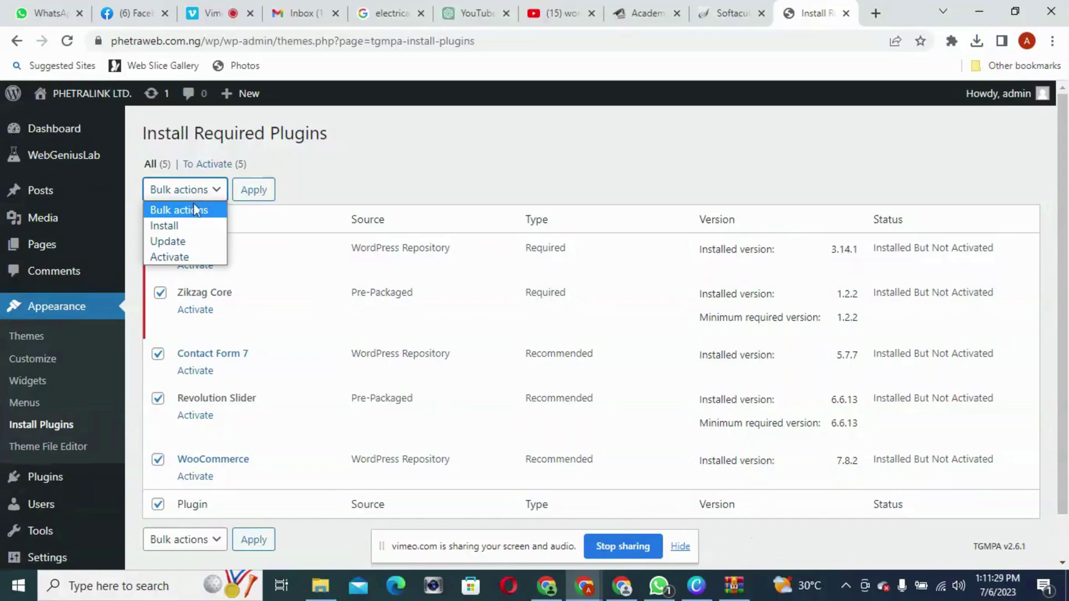
{"action": "left_click", "coordinate": [167, 256]}
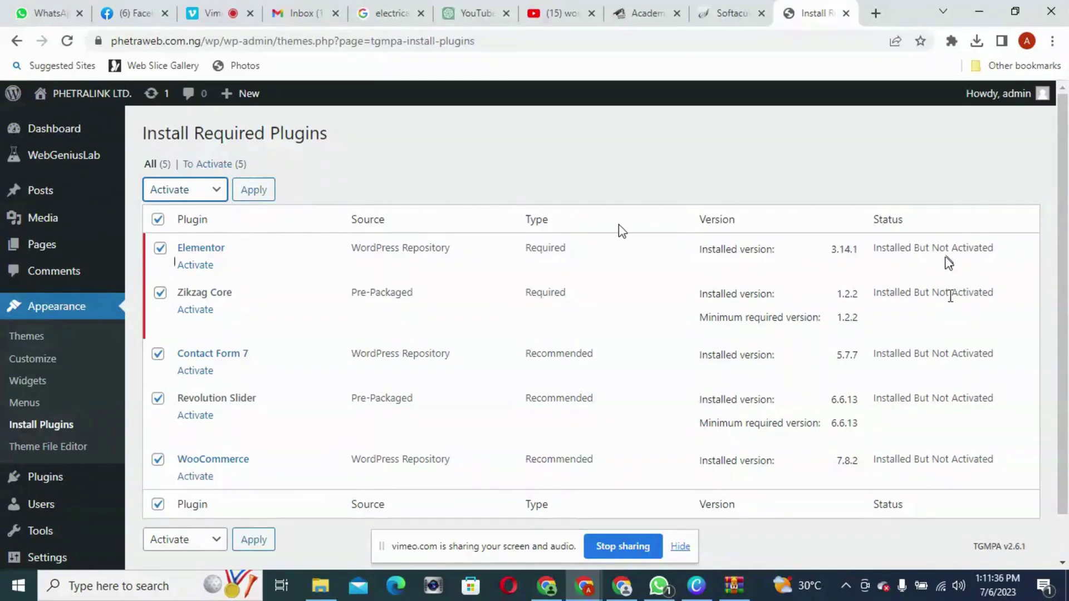
{"action": "left_click", "coordinate": [258, 190]}
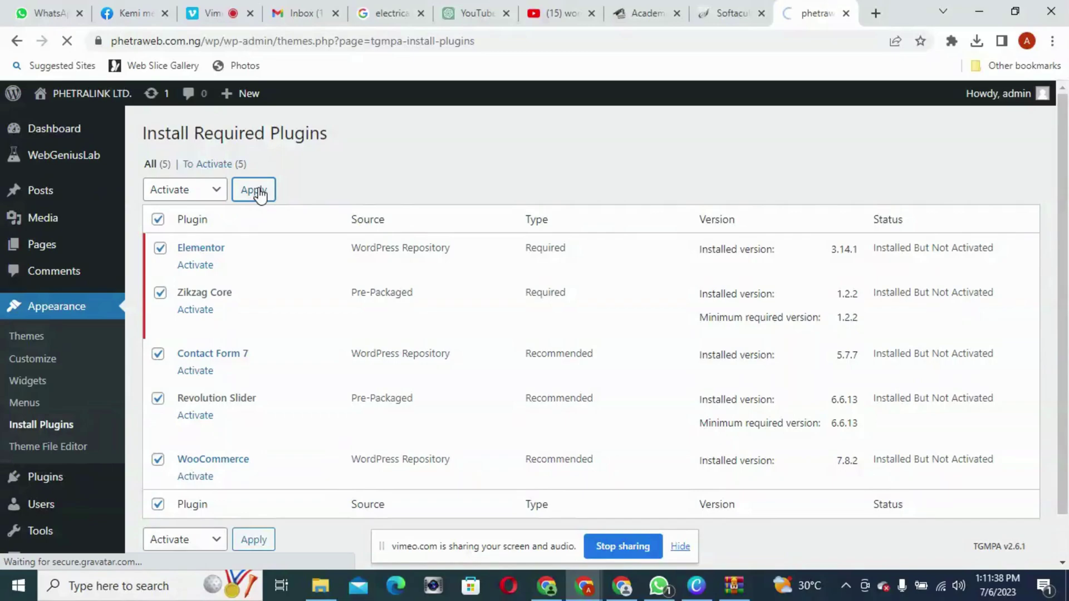
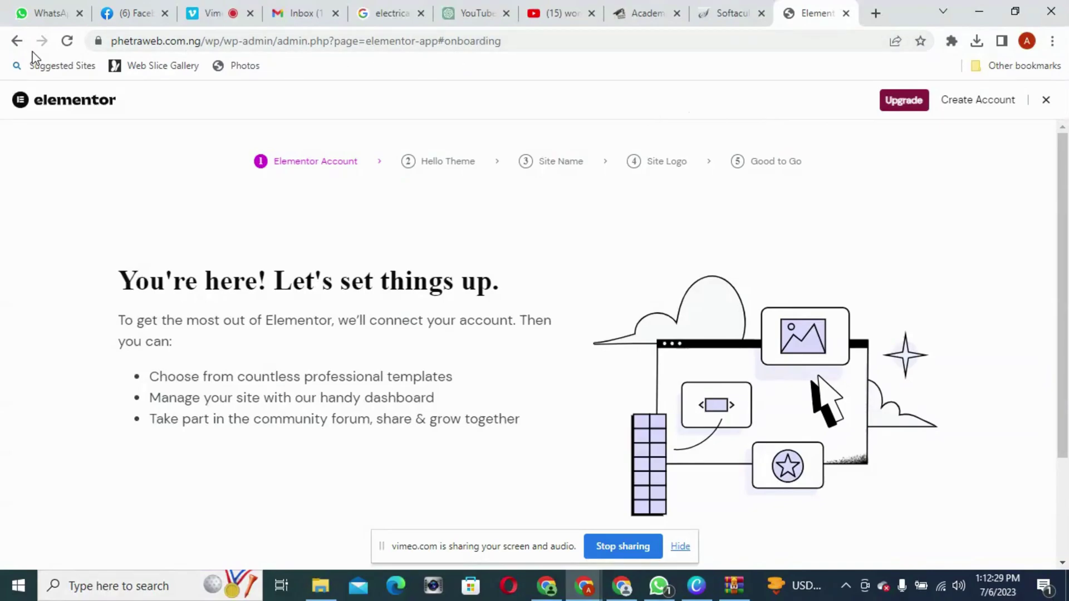
Exit the Elementor onboarding setup and go back to the WordPress dashboard
{"action": "left_click", "coordinate": [18, 45]}
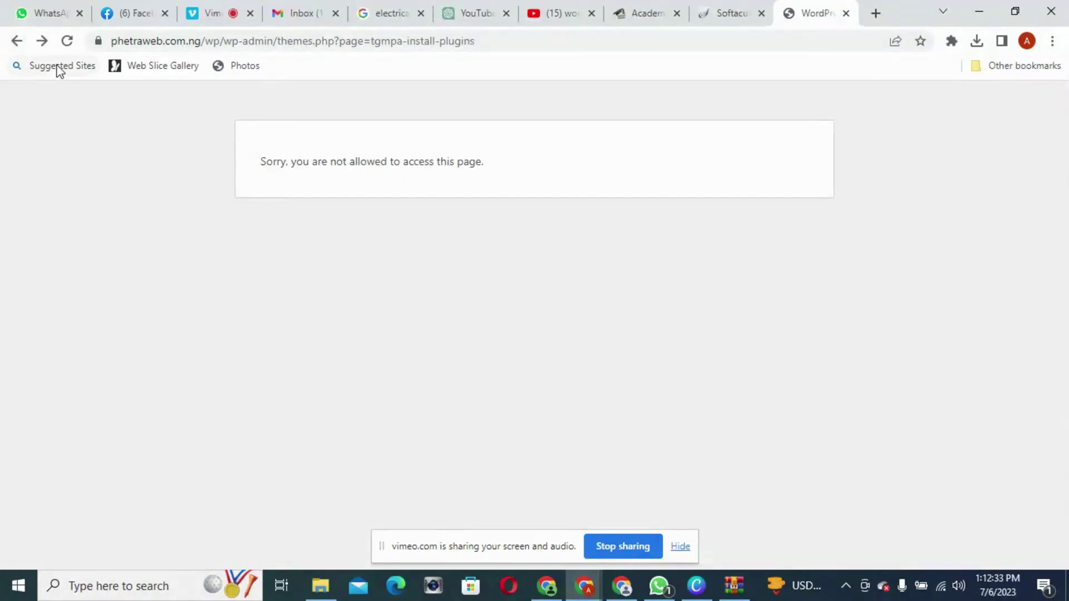
{"action": "left_click", "coordinate": [40, 42]}
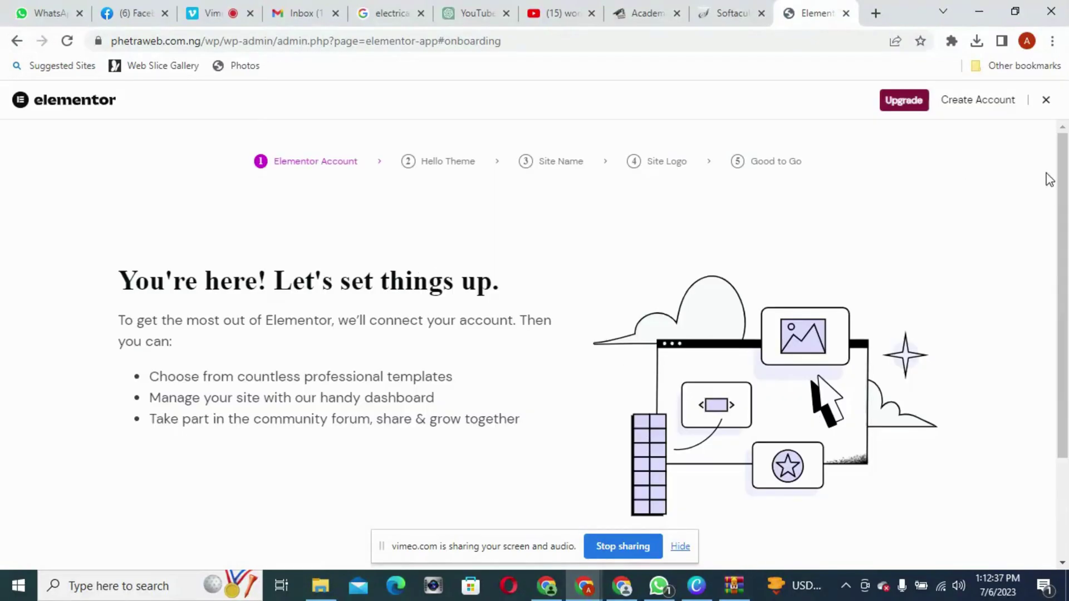
{"action": "left_click_drag", "start_coordinate": [1066, 205], "coordinate": [1066, 218]}
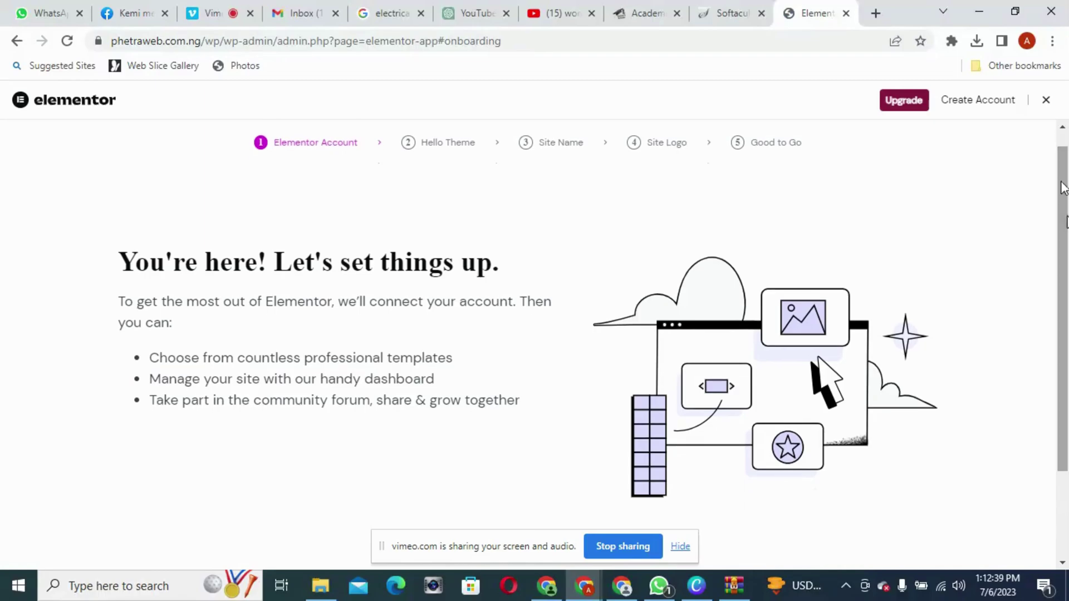
{"action": "left_click", "coordinate": [1046, 101]}
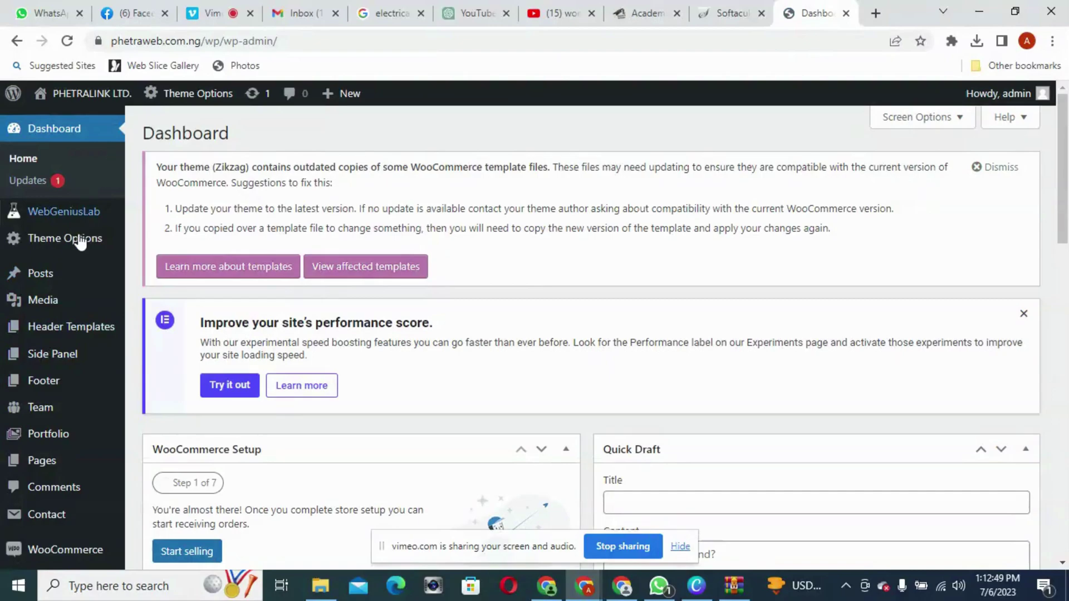
Import the Zikzag demo content through the Demo Importer in the theme options, confirming the import
{"action": "mouse_move", "coordinate": [68, 246]}
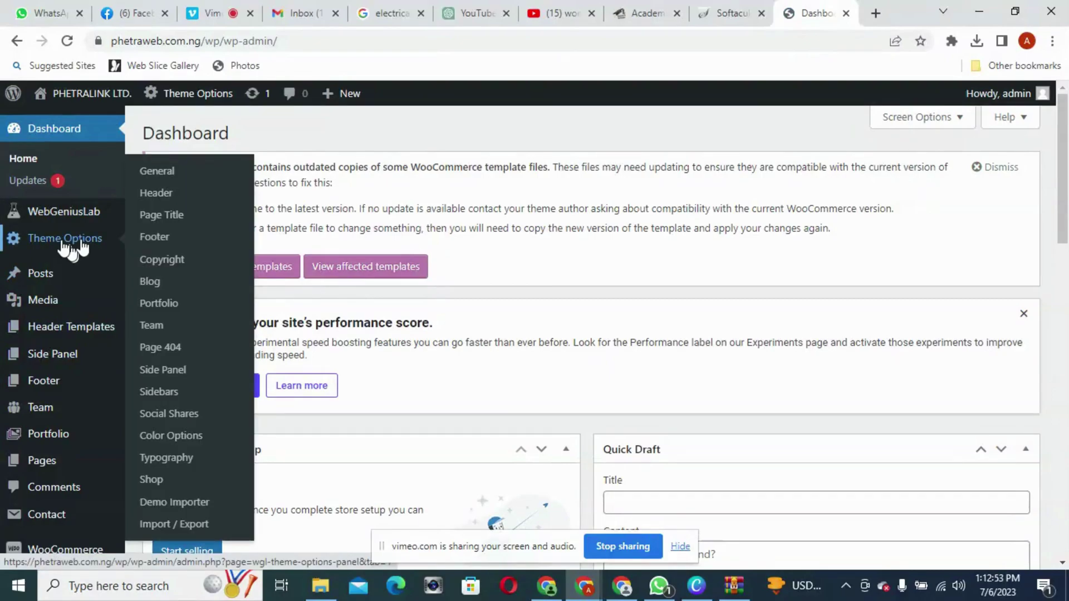
{"action": "left_click", "coordinate": [192, 508]}
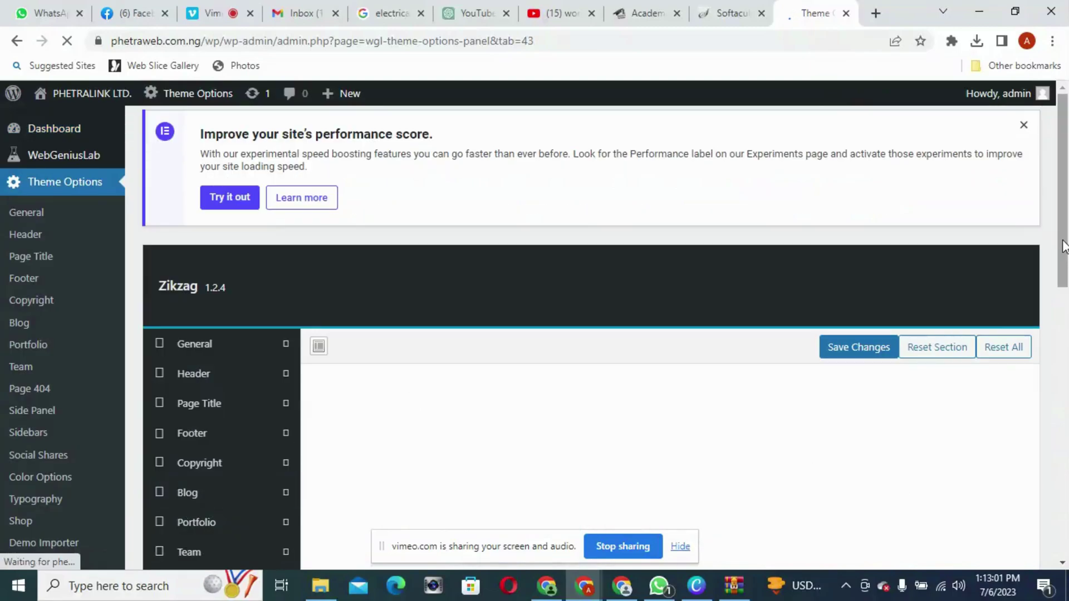
{"action": "left_click_drag", "start_coordinate": [1063, 245], "coordinate": [1066, 311]}
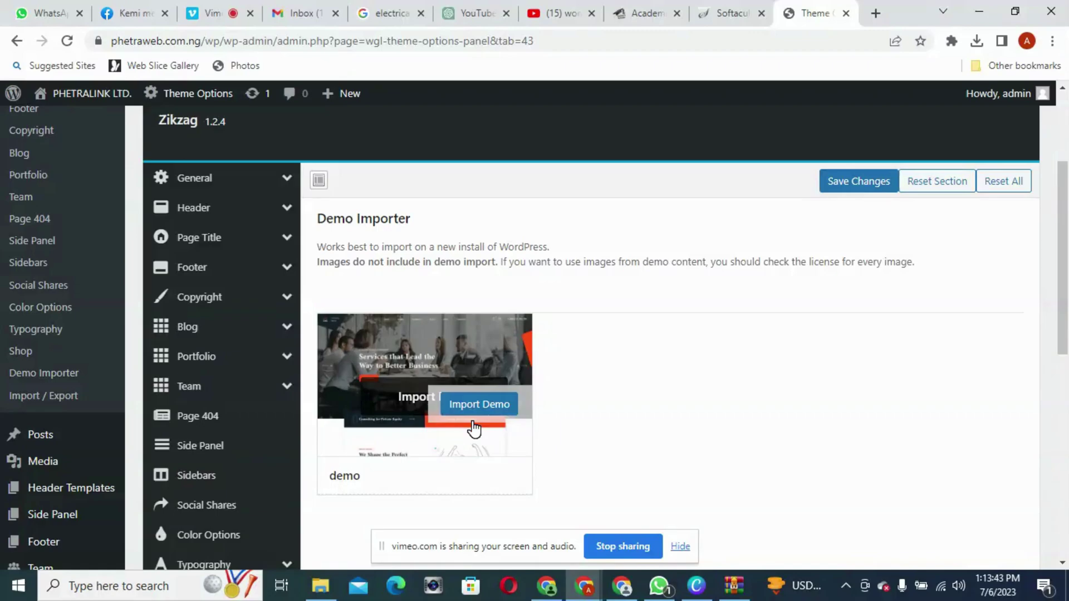
{"action": "left_click", "coordinate": [464, 408]}
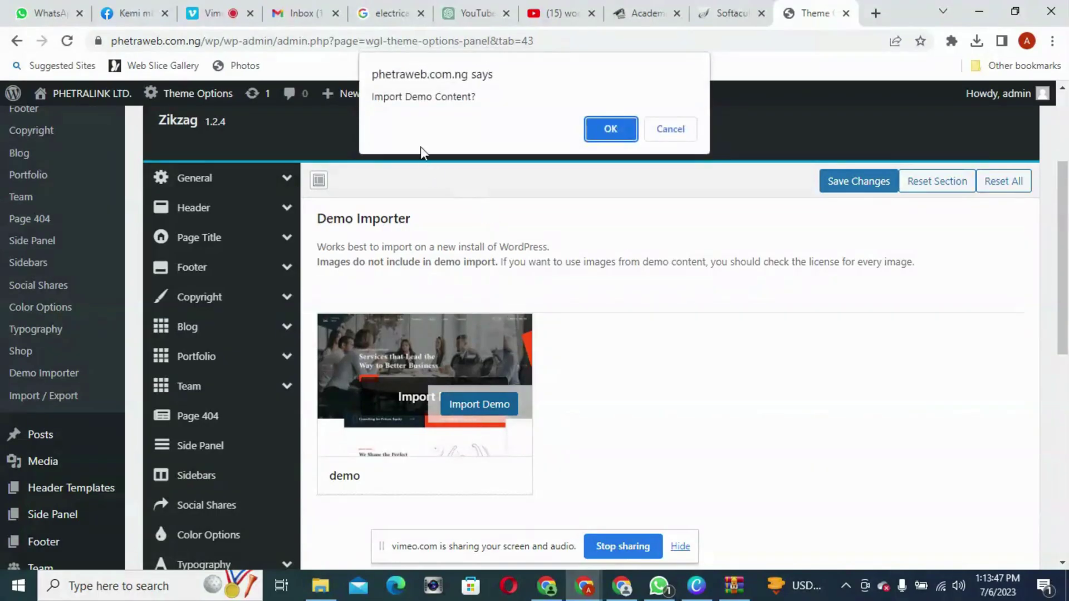
{"action": "left_click", "coordinate": [610, 132]}
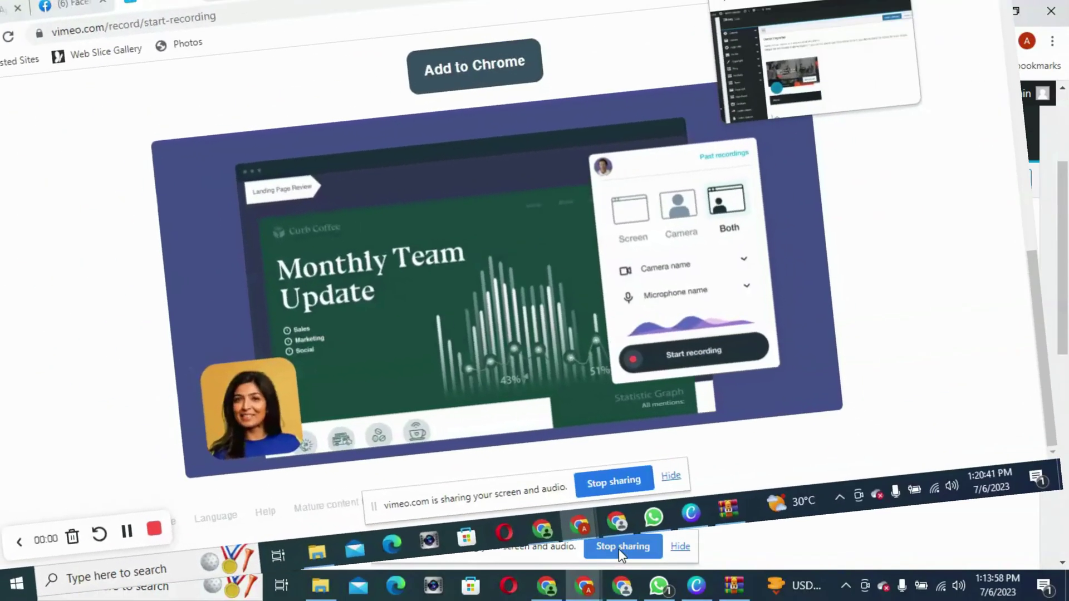
Return to the Zikzag theme options page and save the changes after the demo import
{"action": "left_click", "coordinate": [807, 15]}
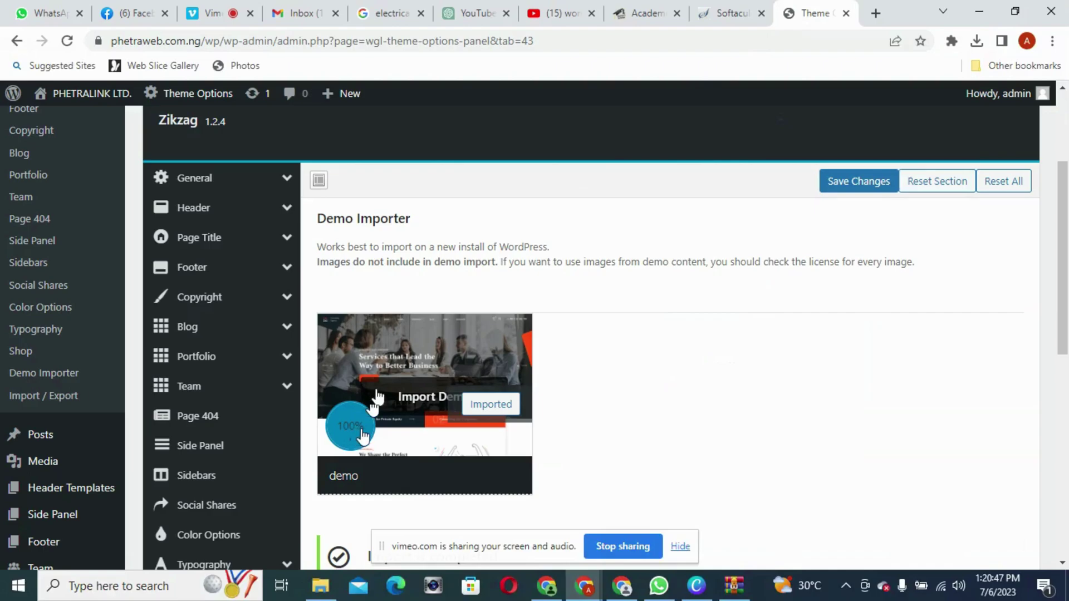
{"action": "left_click_drag", "start_coordinate": [1066, 326], "coordinate": [1058, 416]}
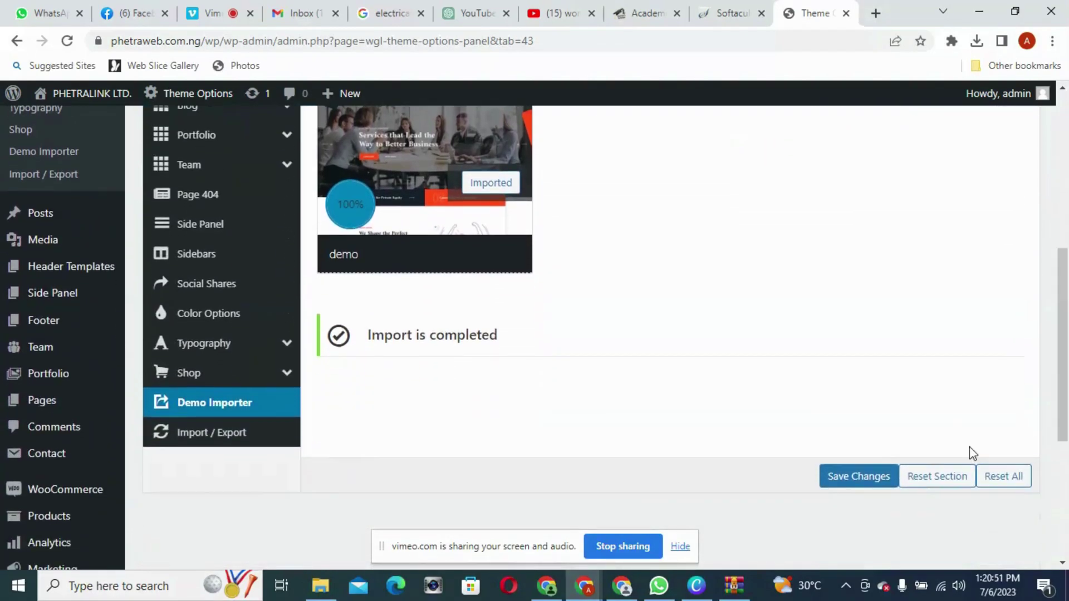
{"action": "left_click", "coordinate": [852, 484]}
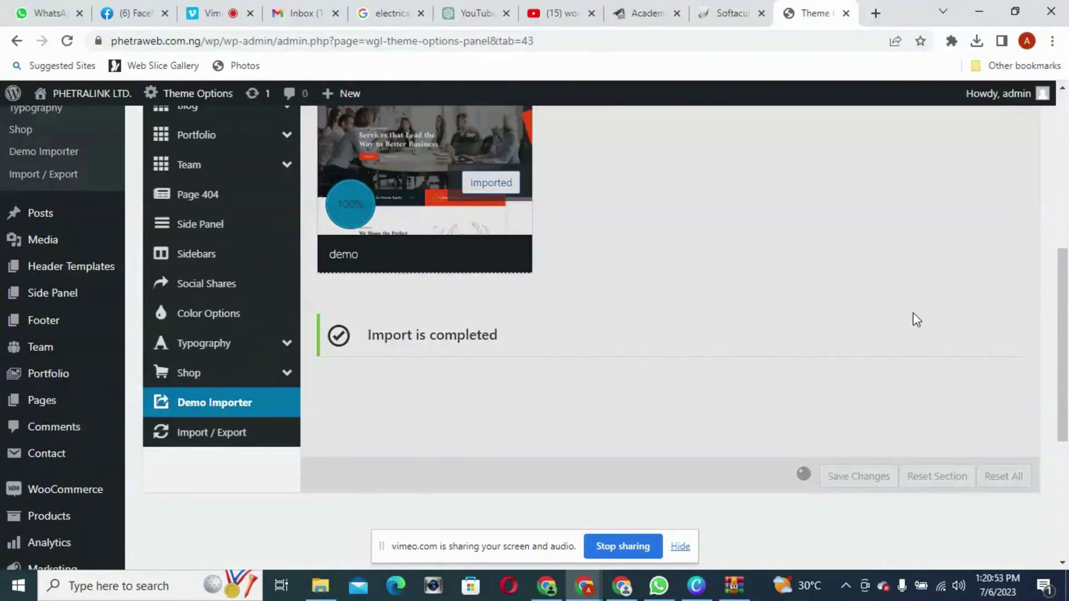
{"action": "left_click_drag", "start_coordinate": [1059, 311], "coordinate": [1058, 216]}
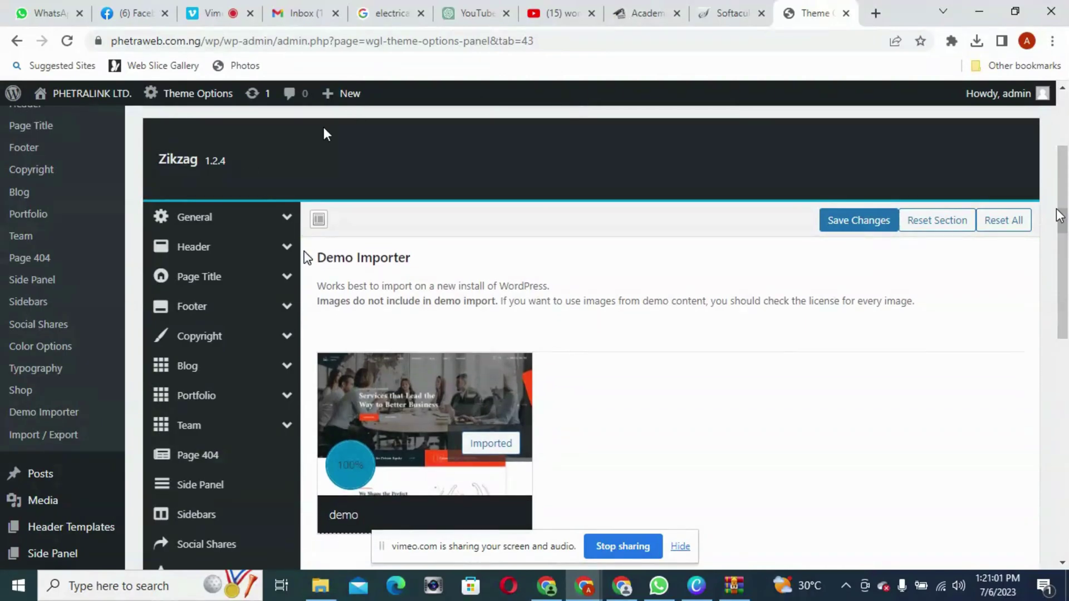
Open the live site in a new browser tab and look through the imported demo home page
{"action": "mouse_move", "coordinate": [85, 100]}
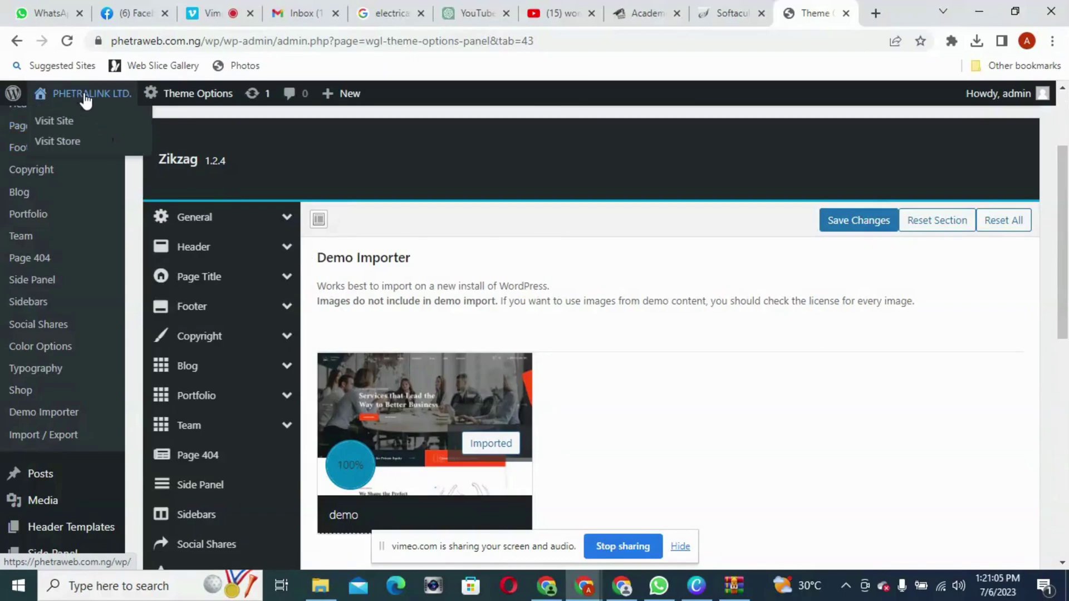
{"action": "right_click", "coordinate": [57, 121]}
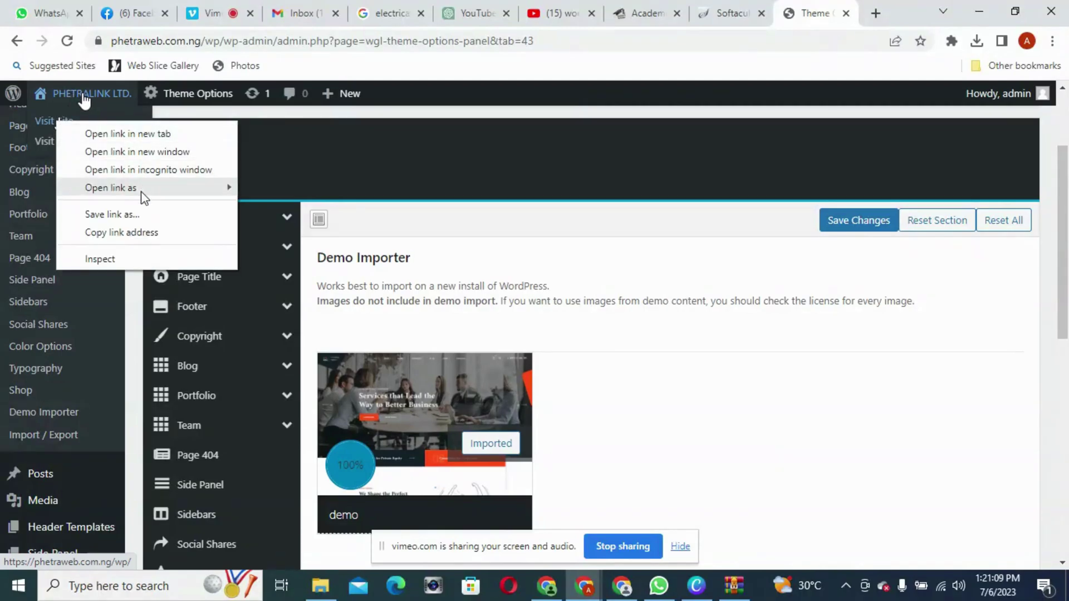
{"action": "left_click", "coordinate": [132, 138]}
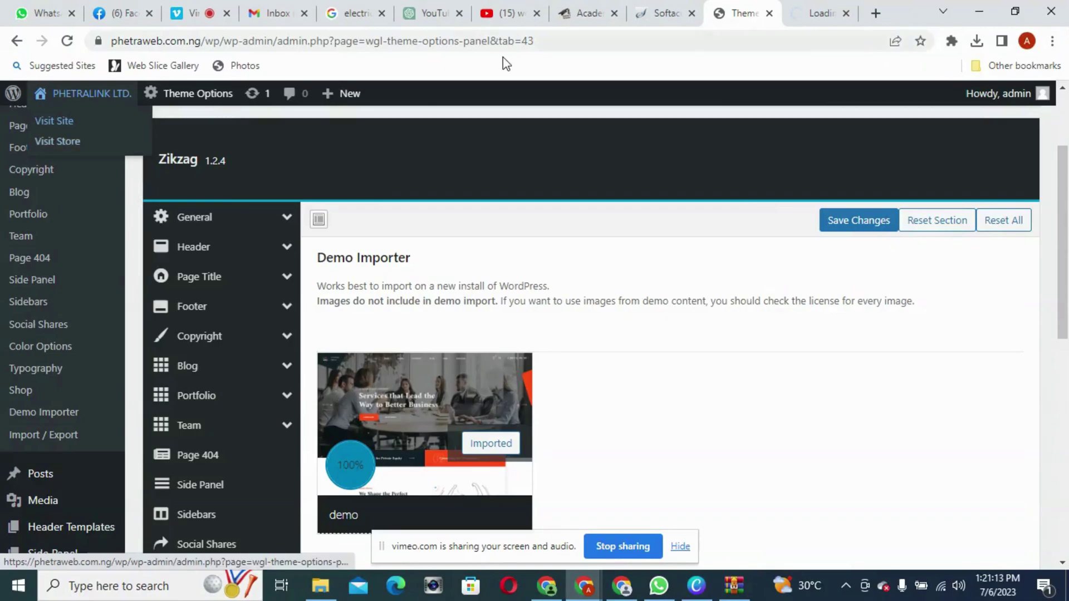
{"action": "left_click", "coordinate": [808, 19]}
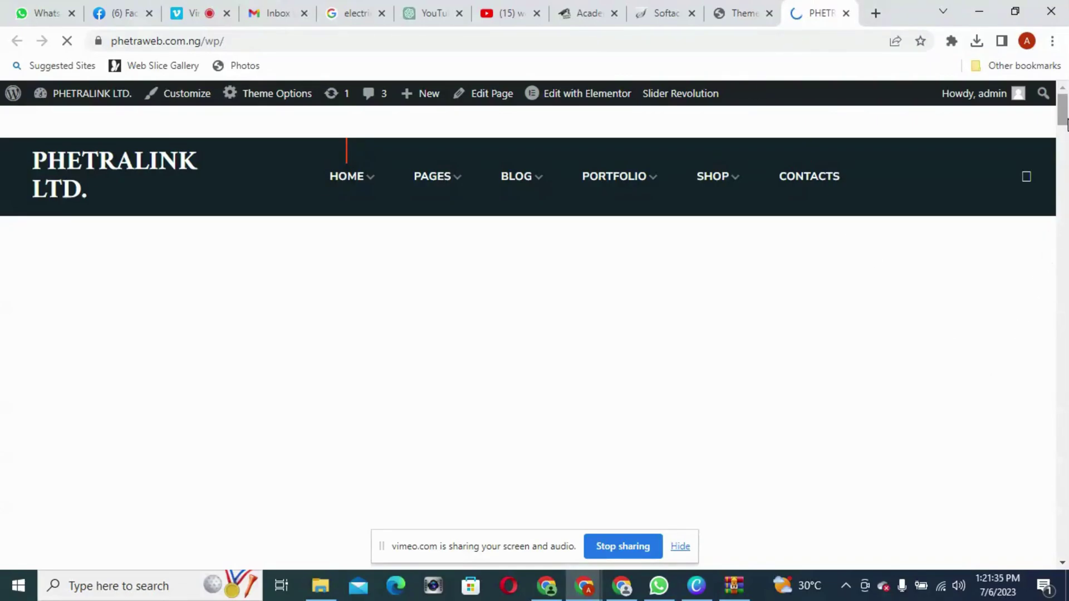
{"action": "mouse_move", "coordinate": [1064, 122]}
{"action": "left_mouse_down"}
{"action": "mouse_move", "coordinate": [1066, 558]}
{"action": "mouse_move", "coordinate": [1064, 135]}
{"action": "left_mouse_up"}
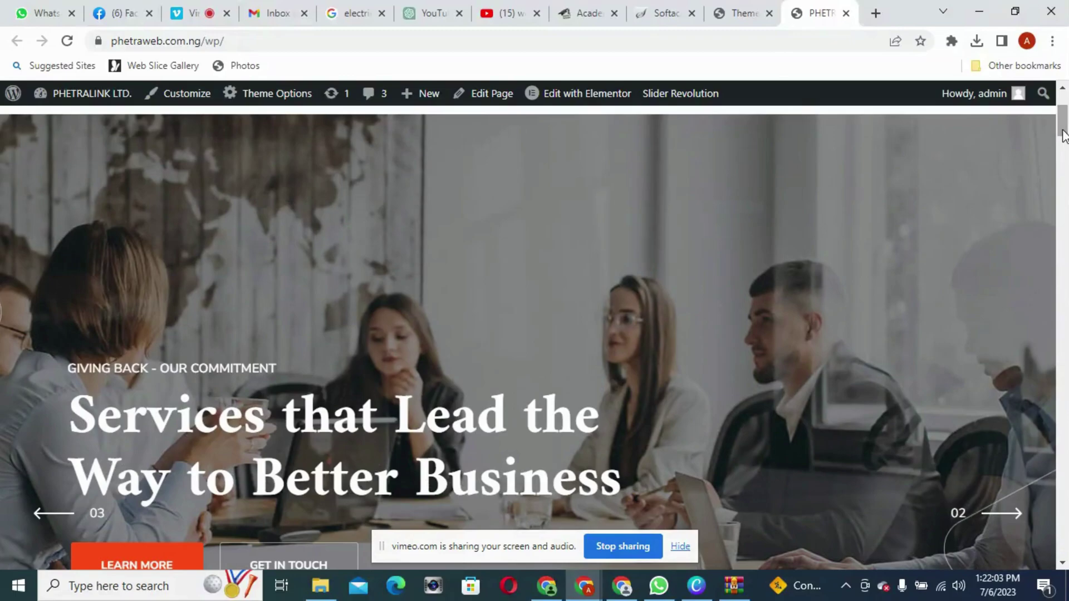
{"action": "left_click_drag", "start_coordinate": [1063, 133], "coordinate": [1065, 101]}
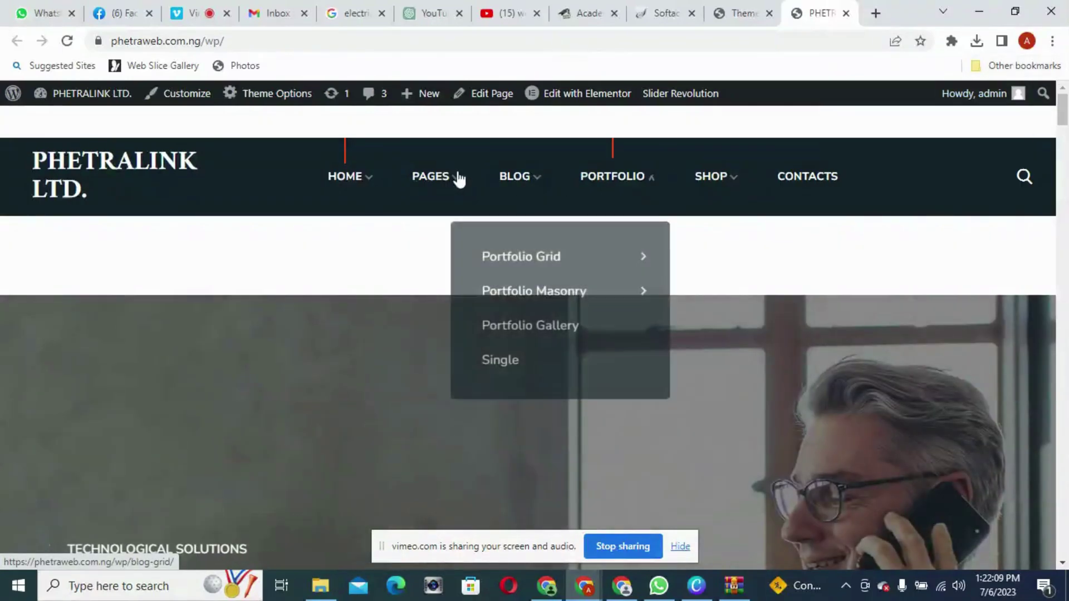
Open the Home 2 demo page from the site navigation and review its layout and navigation entries
{"action": "mouse_move", "coordinate": [359, 176]}
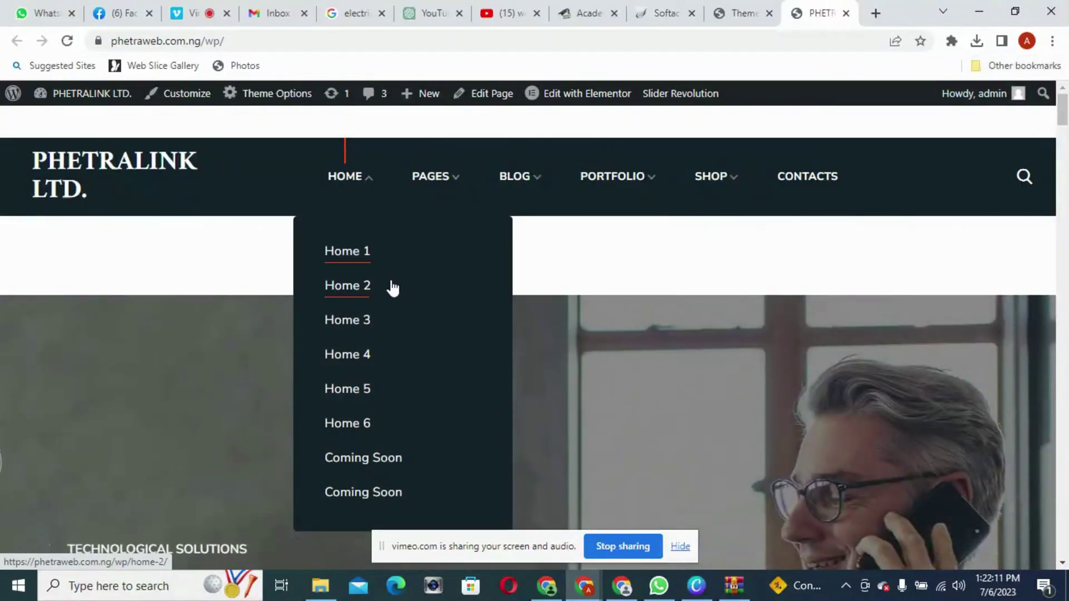
{"action": "left_click", "coordinate": [356, 296]}
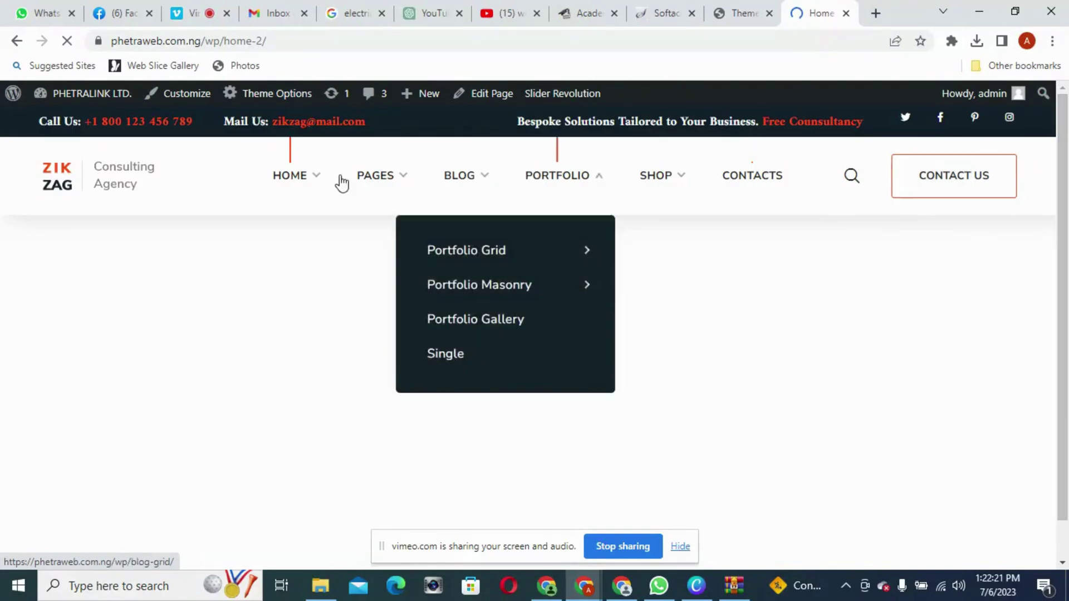
{"action": "mouse_move", "coordinate": [289, 174]}
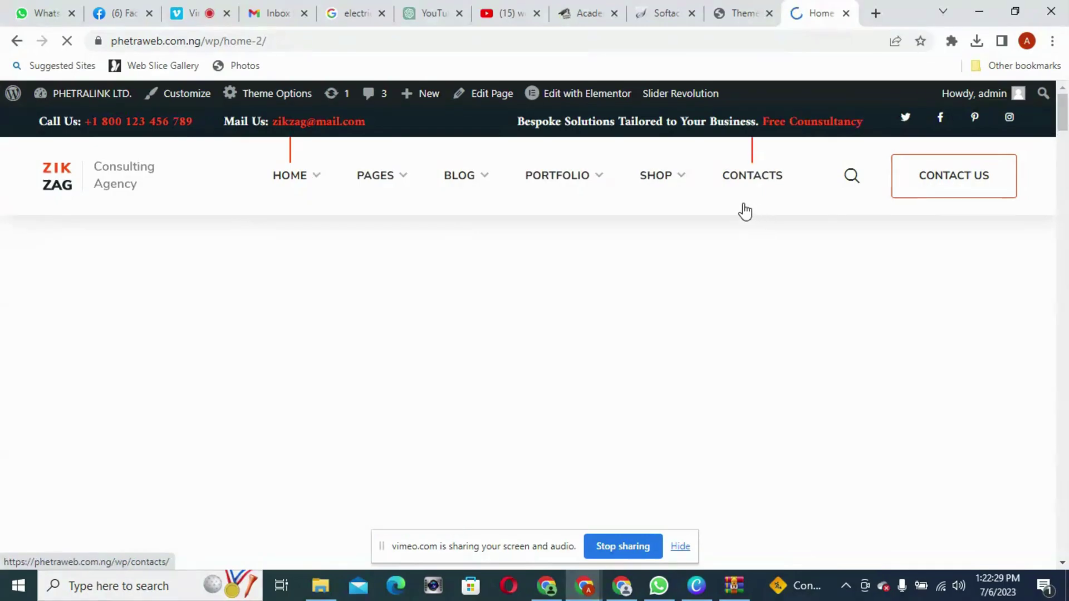
{"action": "mouse_move", "coordinate": [579, 187]}
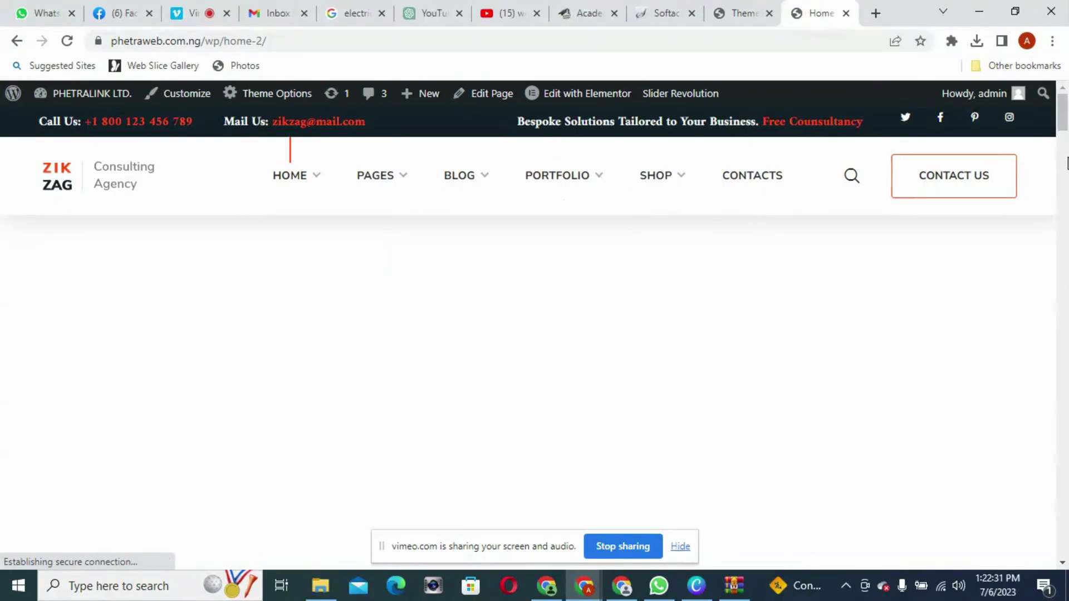
{"action": "mouse_move", "coordinate": [1065, 120]}
{"action": "left_mouse_down"}
{"action": "mouse_move", "coordinate": [1065, 192]}
{"action": "mouse_move", "coordinate": [1066, 106]}
{"action": "left_mouse_up"}
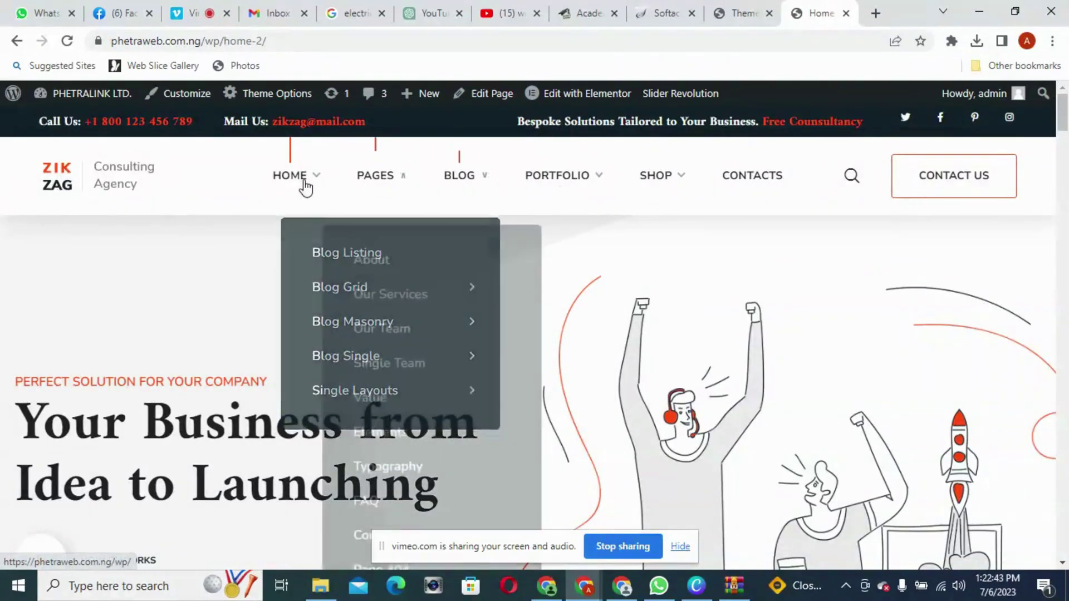
{"action": "mouse_move", "coordinate": [284, 191]}
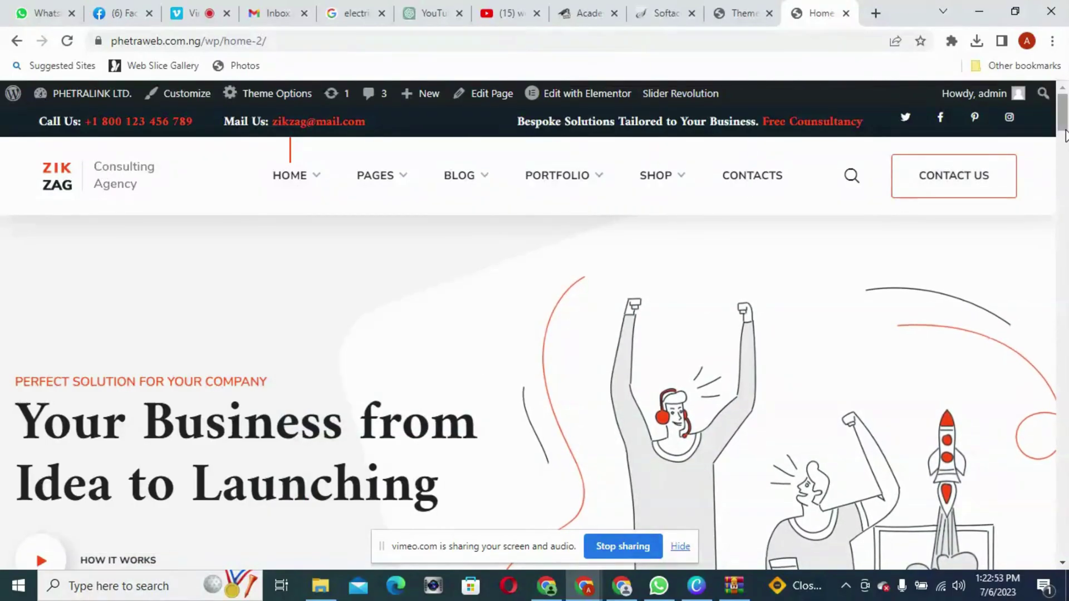
{"action": "scroll", "coordinate": [1064, 136], "scroll_direction": "down", "scroll_amount": 3}
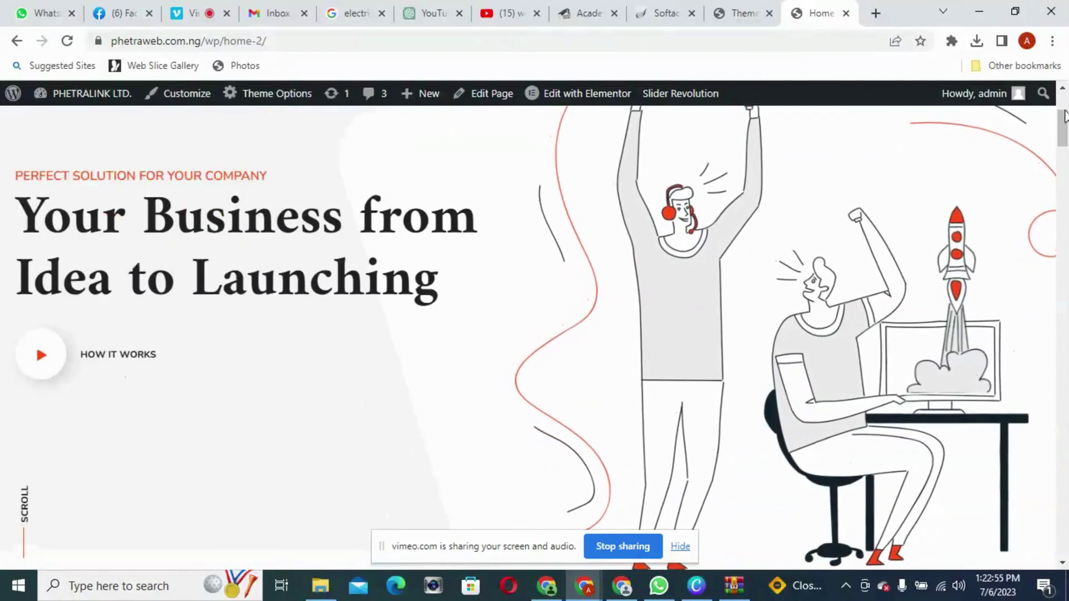
{"action": "scroll", "coordinate": [1065, 114], "scroll_direction": "up", "scroll_amount": 3}
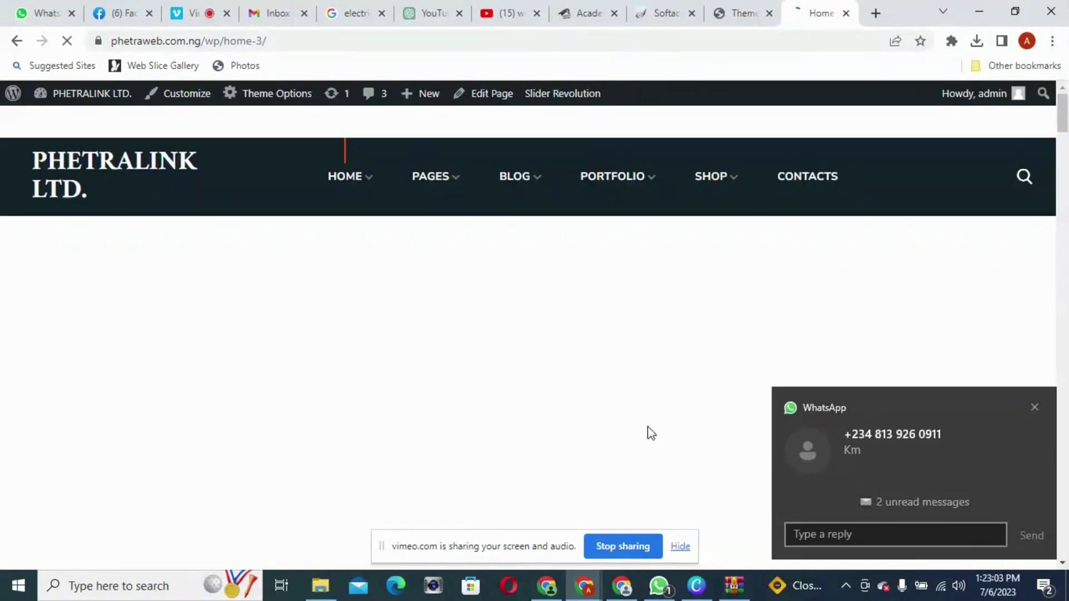
View the Home 3 demo page, dismissing the WhatsApp notification, and look through its layout
{"action": "left_click", "coordinate": [1035, 411]}
{"action": "left_click", "coordinate": [1034, 408]}
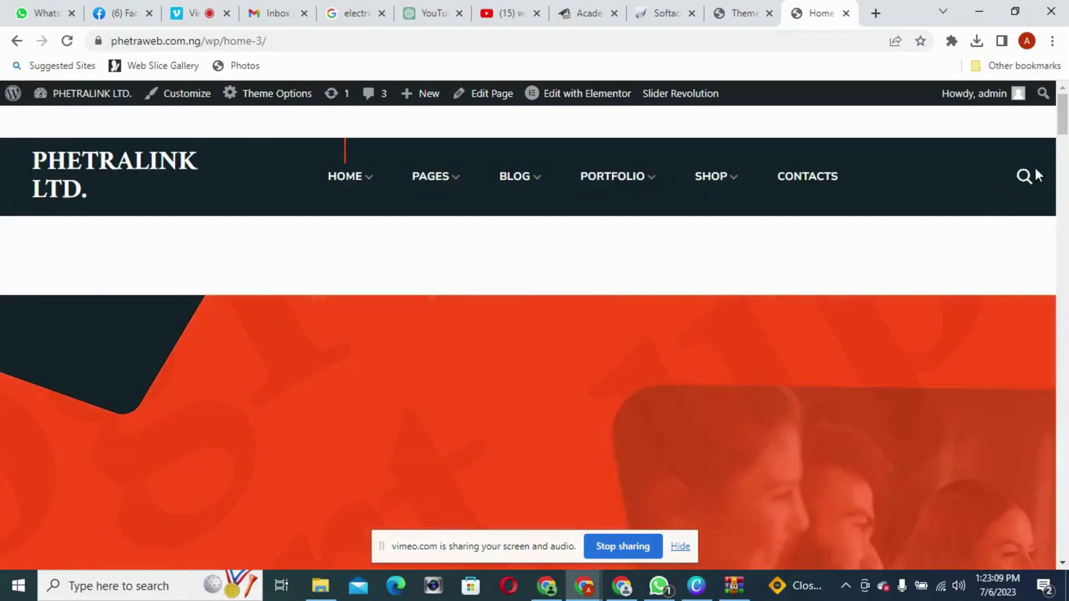
{"action": "left_click_drag", "start_coordinate": [1063, 129], "coordinate": [1067, 55]}
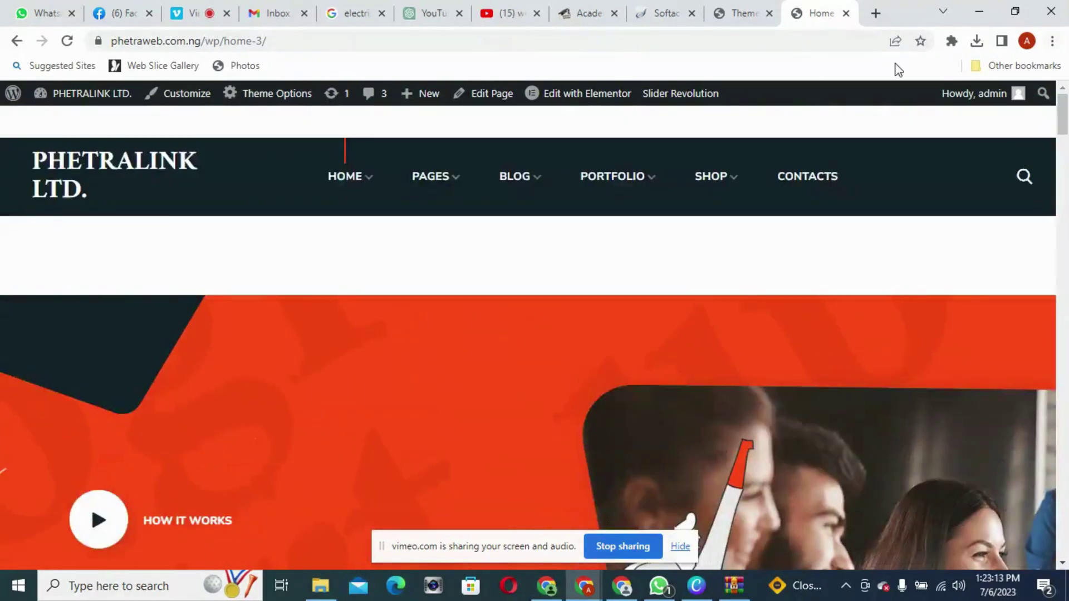
{"action": "mouse_move", "coordinate": [1063, 128]}
{"action": "left_mouse_down"}
{"action": "mouse_move", "coordinate": [1067, 309]}
{"action": "mouse_move", "coordinate": [1066, 111]}
{"action": "left_mouse_up"}
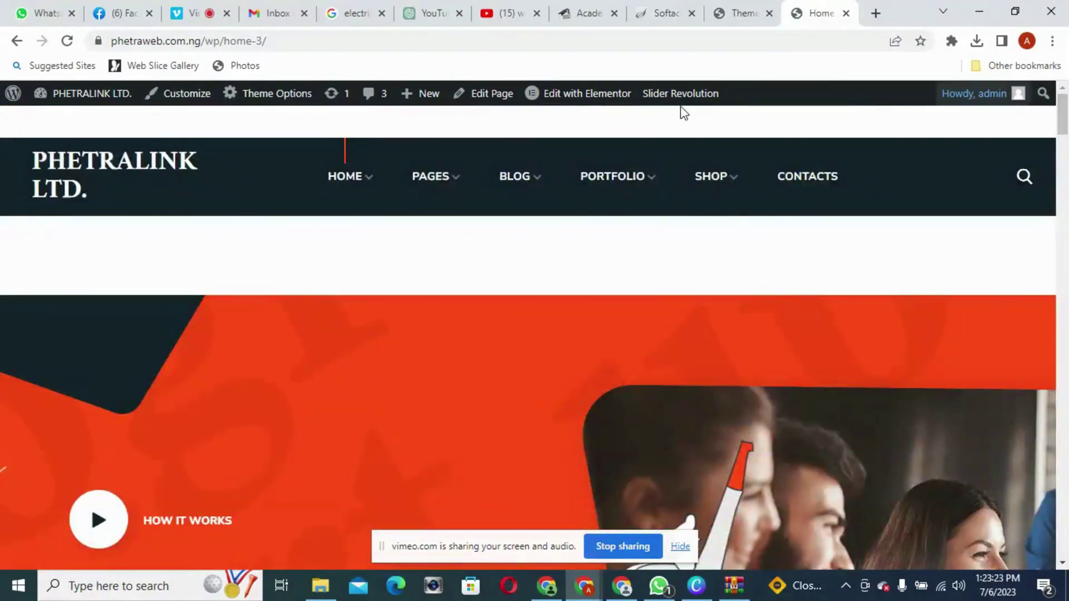
Open the Home 4 demo page from the site navigation and look through its content
{"action": "mouse_move", "coordinate": [353, 191]}
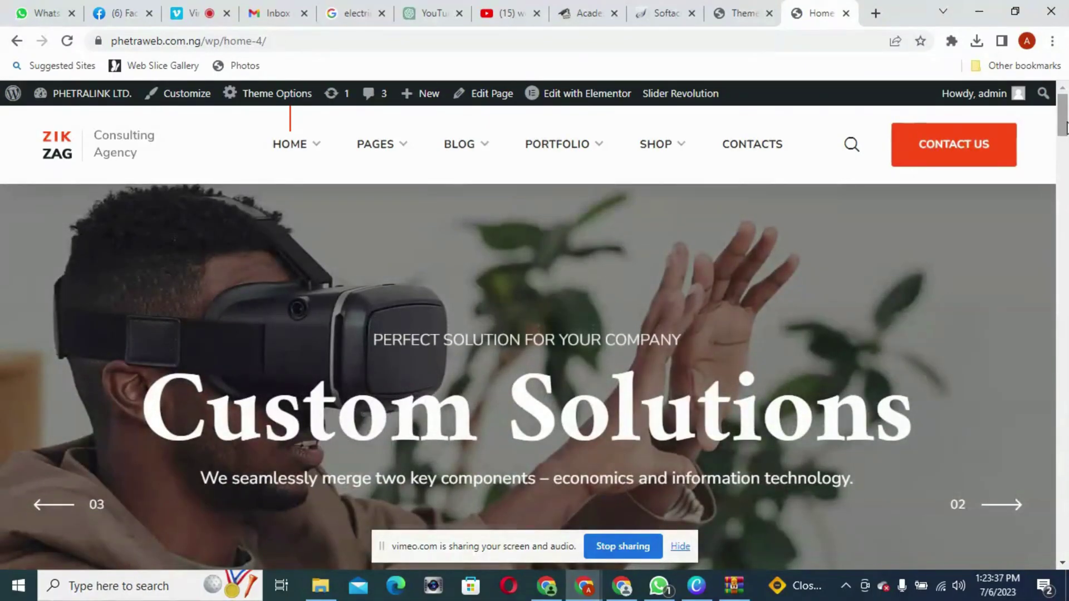
{"action": "mouse_move", "coordinate": [1062, 128]}
{"action": "left_mouse_down"}
{"action": "mouse_move", "coordinate": [1062, 181]}
{"action": "mouse_move", "coordinate": [1066, 114]}
{"action": "left_mouse_up"}
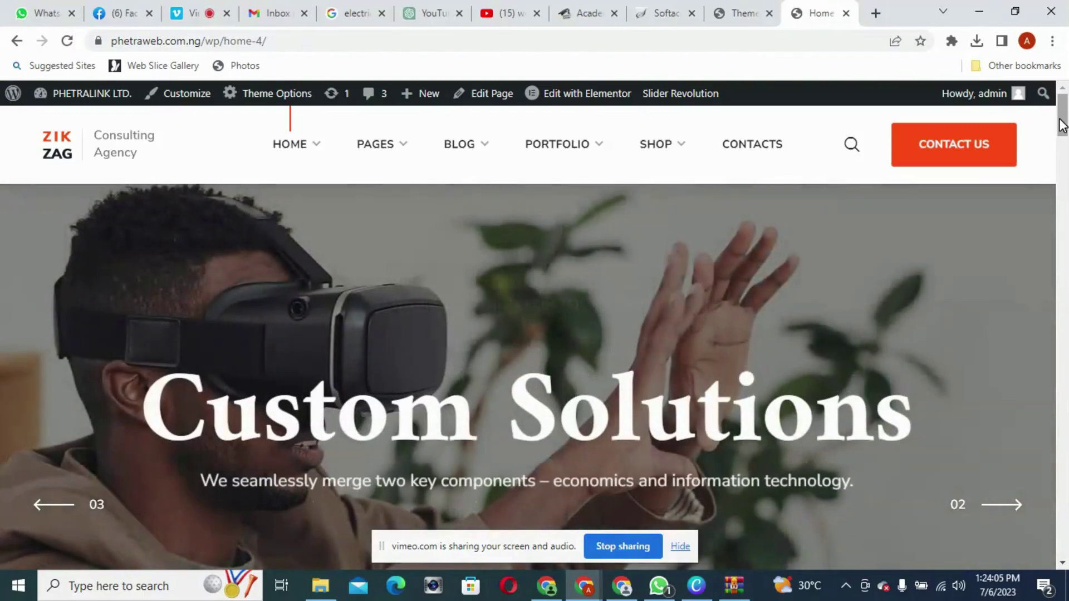
{"action": "mouse_move", "coordinate": [1061, 127]}
{"action": "left_mouse_down"}
{"action": "mouse_move", "coordinate": [1062, 140]}
{"action": "mouse_move", "coordinate": [1064, 125]}
{"action": "left_mouse_up"}
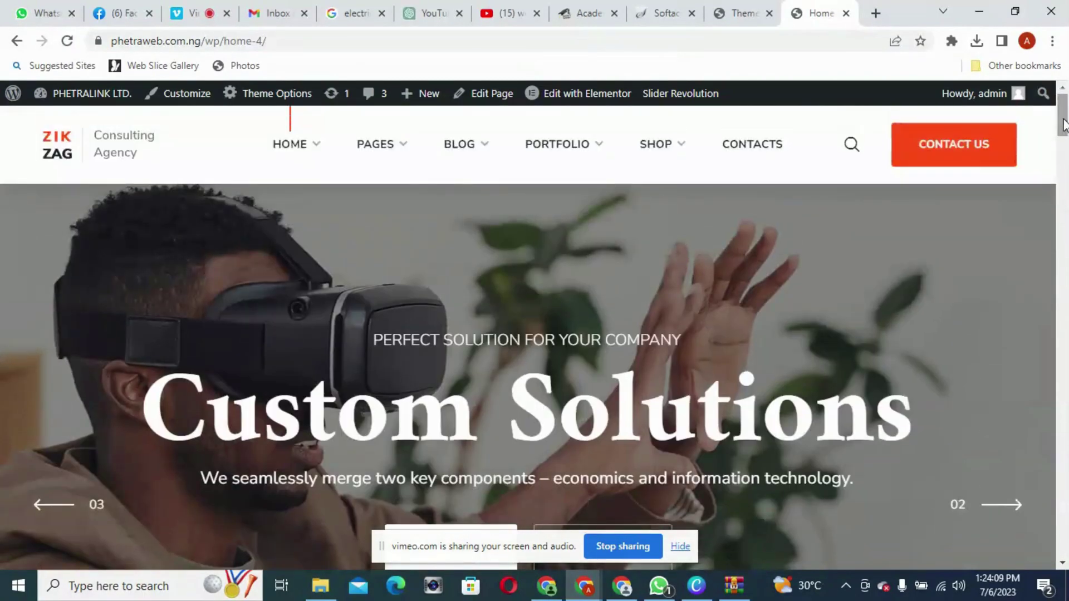